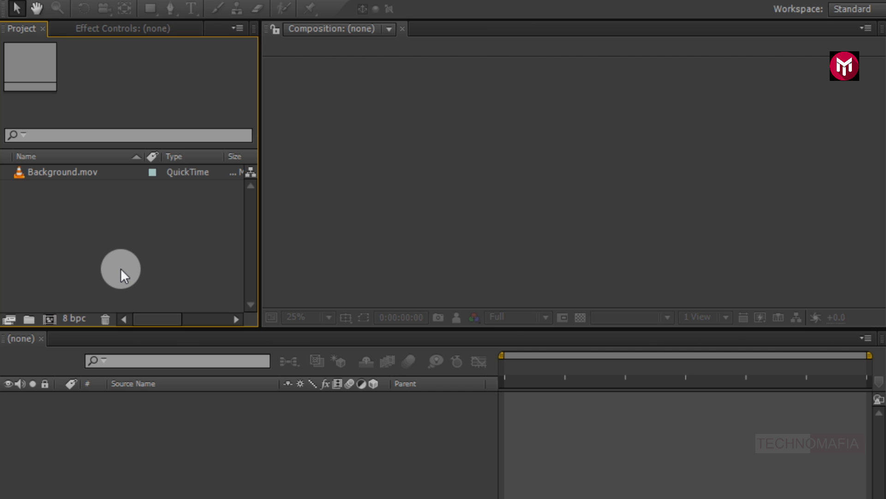
Create a composition named Trailer at 1920×1080, 30 fps, with a 0:00:05:00 duration
left_click(50, 319)
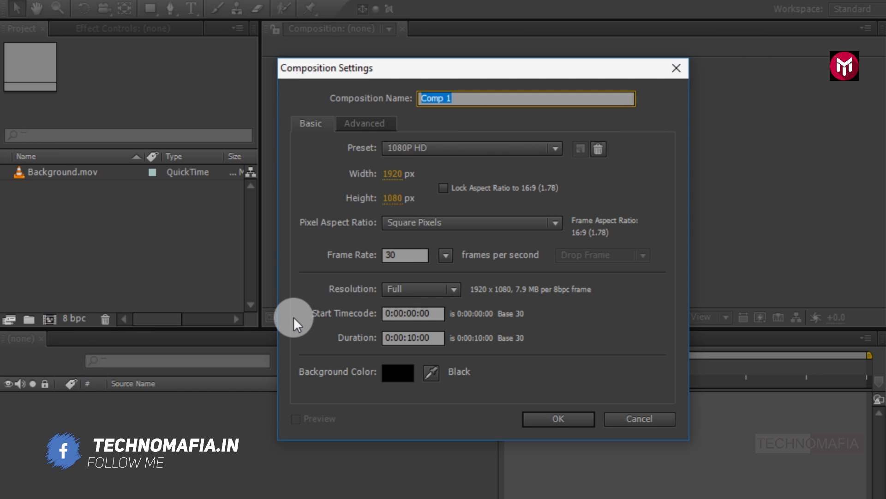
type("Trailer")
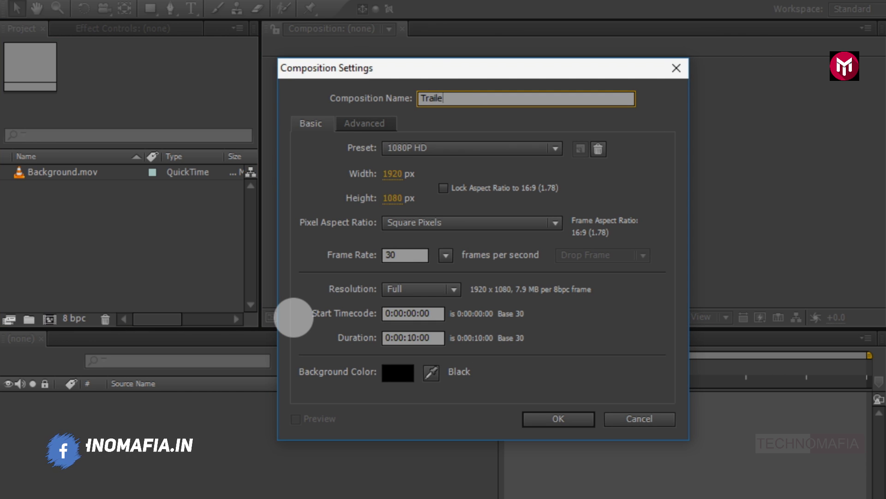
left_click(413, 337)
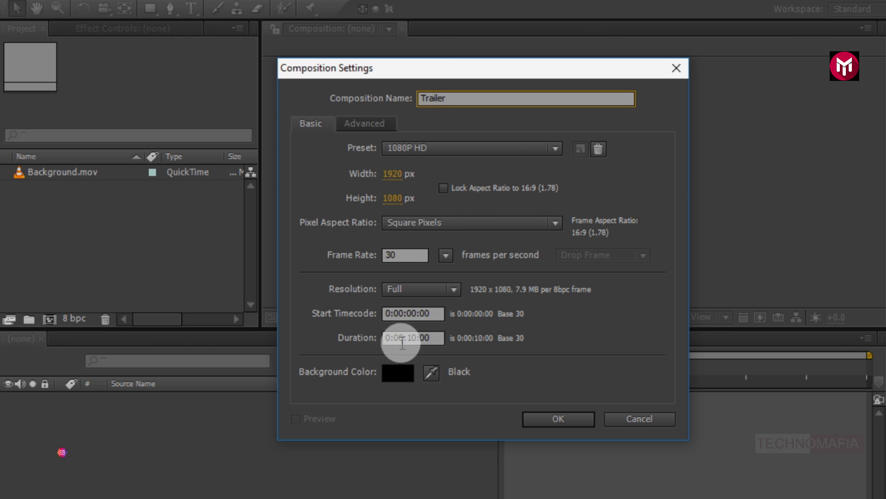
key("BackSpace")
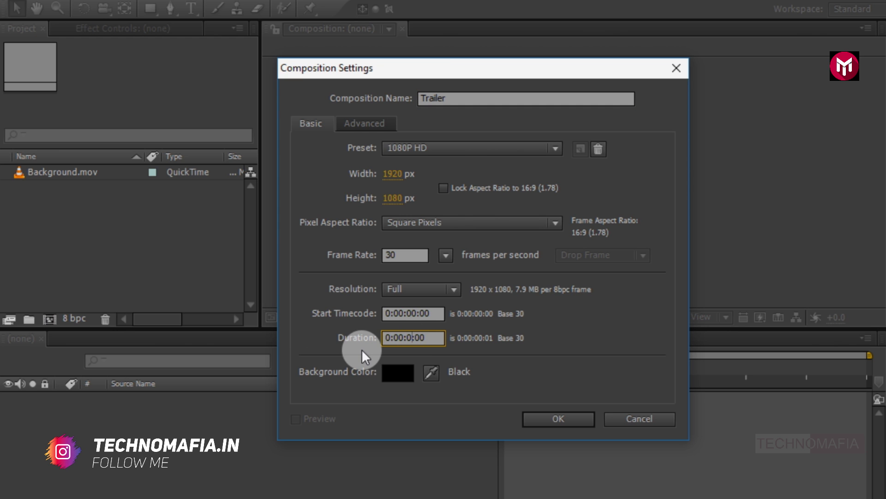
type("5")
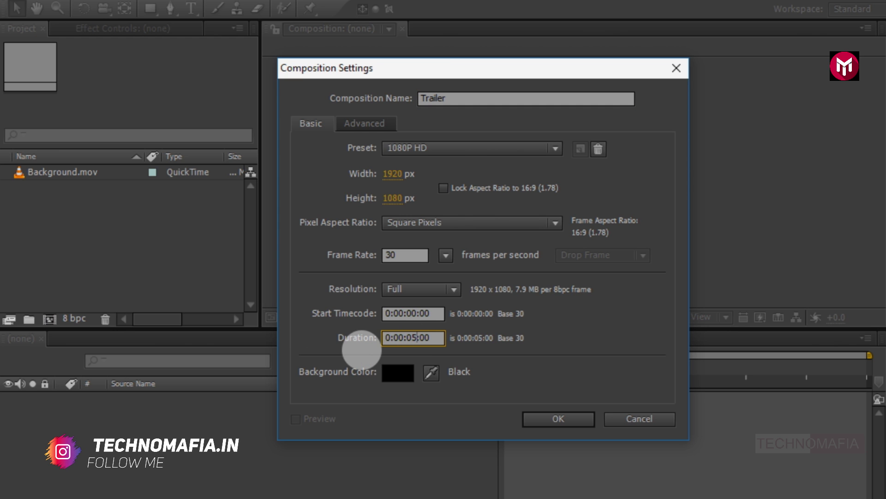
left_click(541, 416)
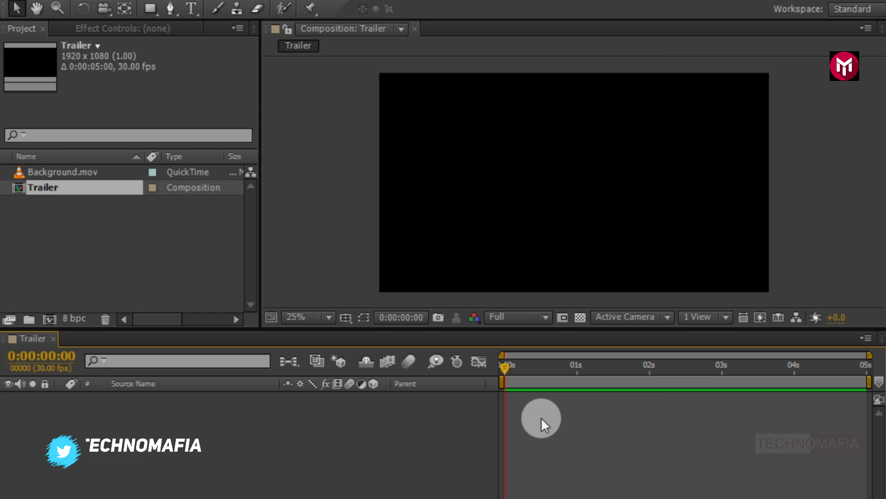
Add a text layer reading CINEMATIC in the Trailer frame
left_click(190, 9)
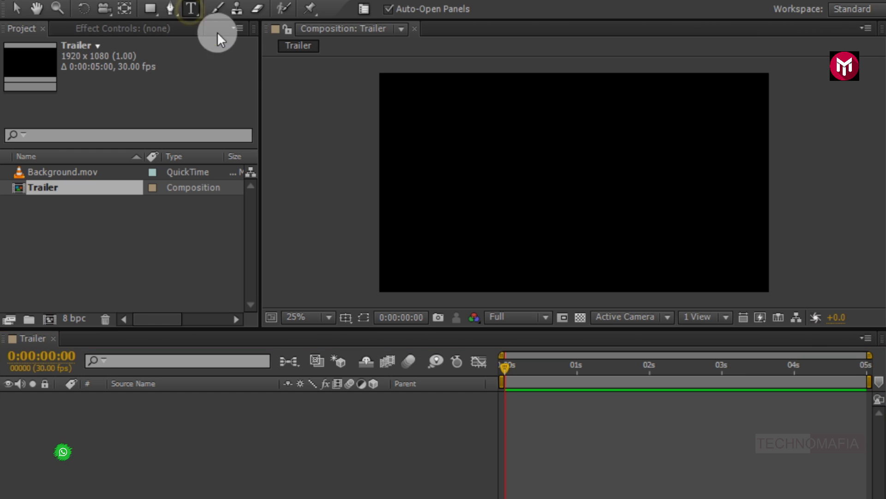
left_click(517, 190)
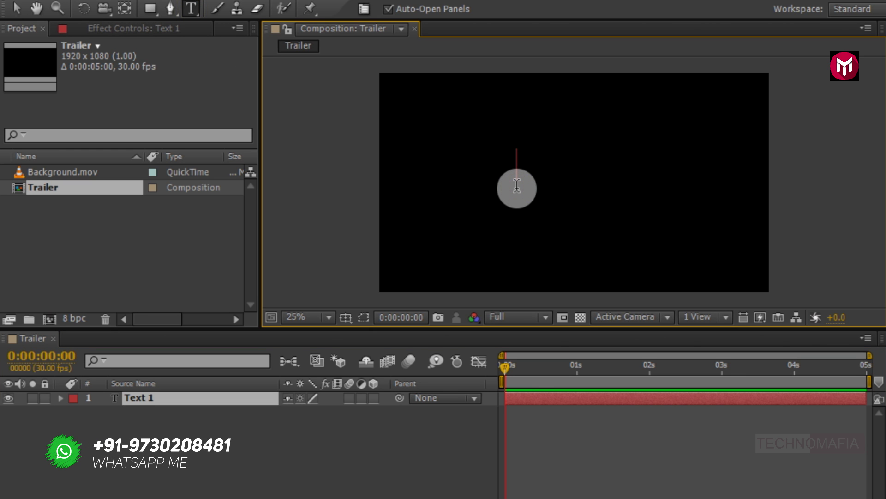
type("CINEM")
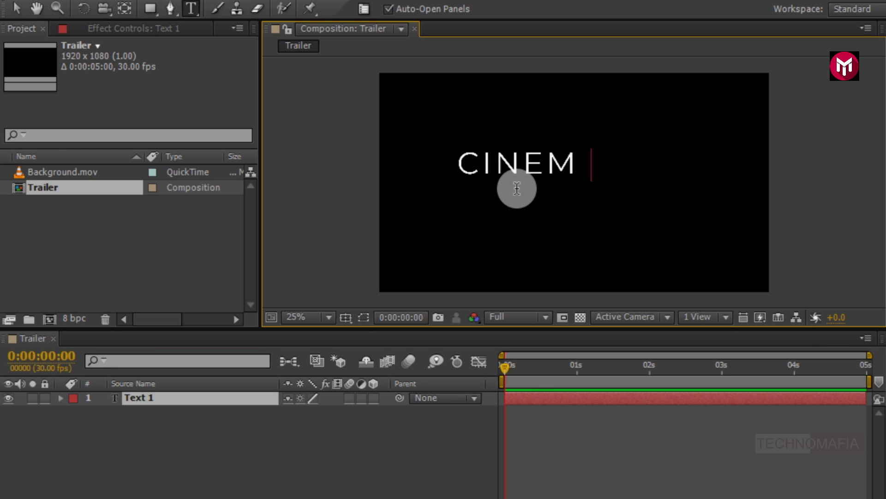
type("ATIC")
key("KP_Enter")
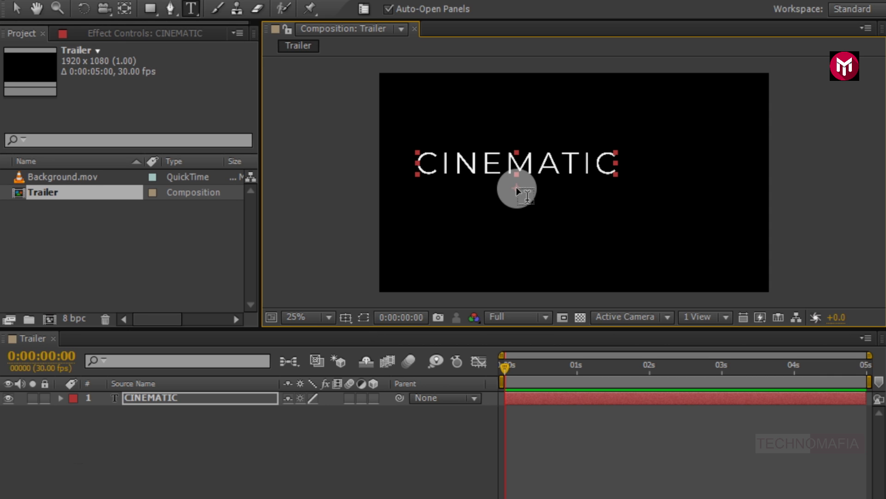
Centre the CINEMATIC layer horizontally and vertically in the composition
left_click(176, 398)
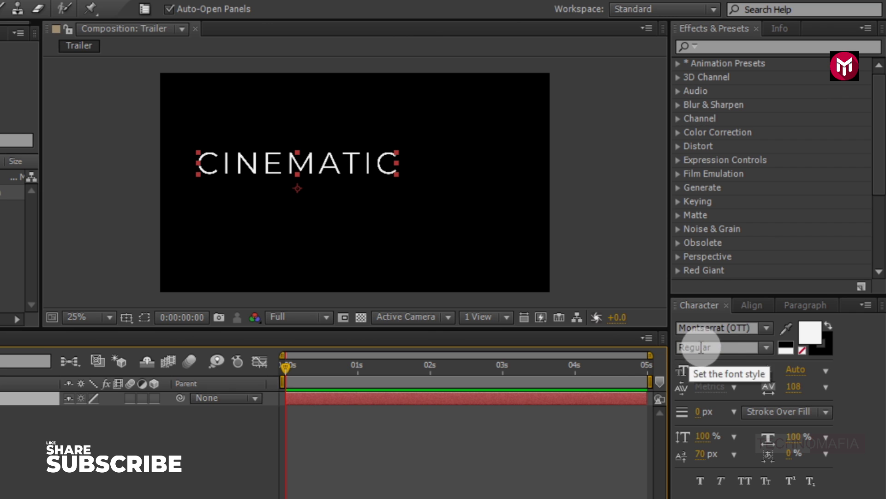
left_click(749, 306)
left_click(720, 342)
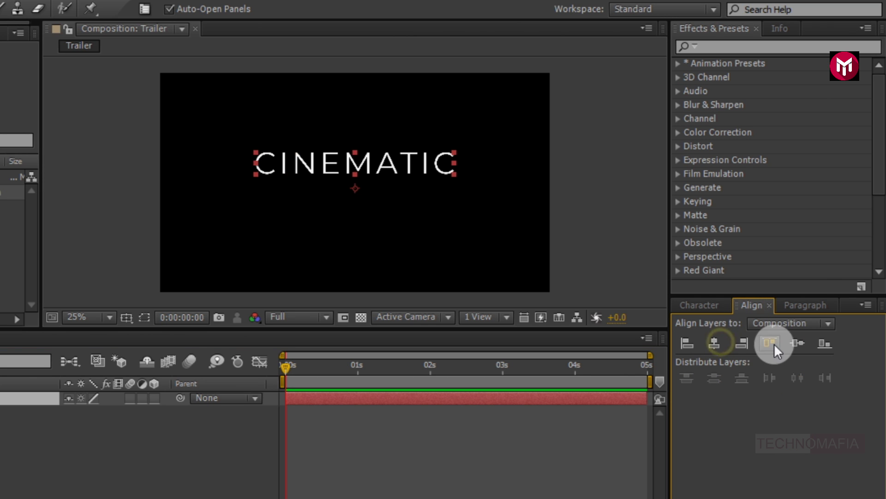
left_click(793, 342)
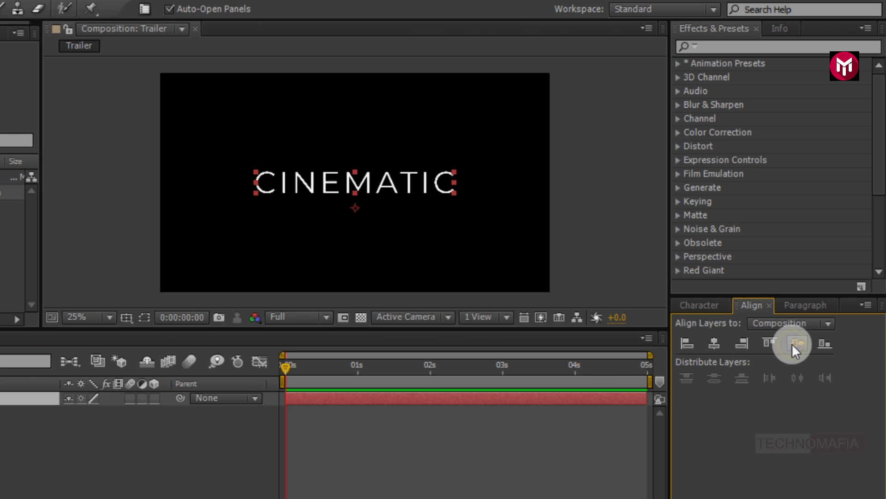
left_click(696, 306)
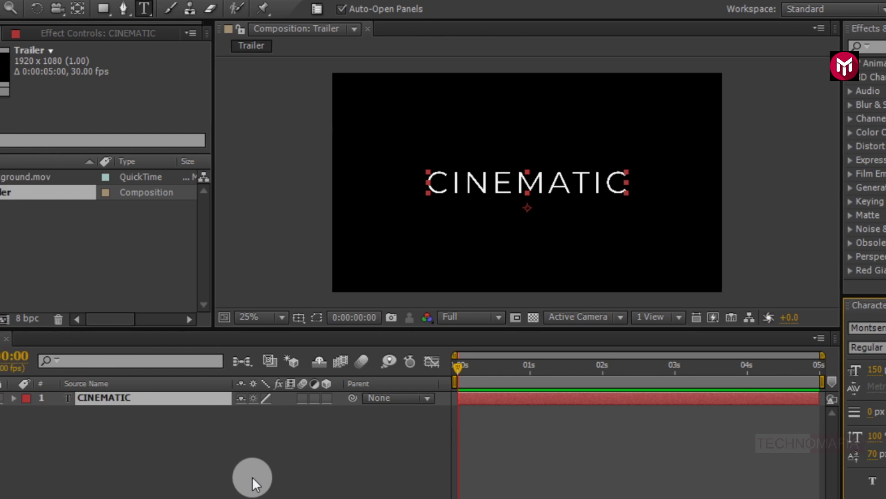
Add a Tracking animator to CINEMATIC with a Tracking Amount keyframe of 40 at 0s
left_click(60, 398)
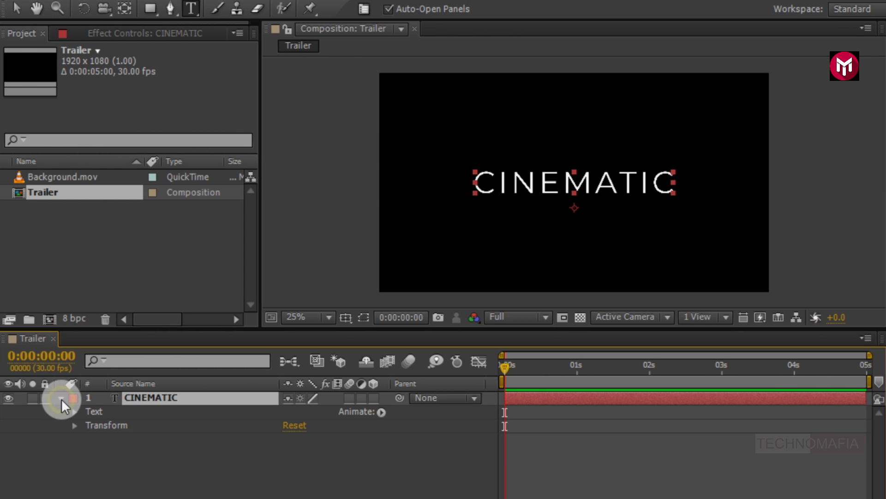
left_click(380, 411)
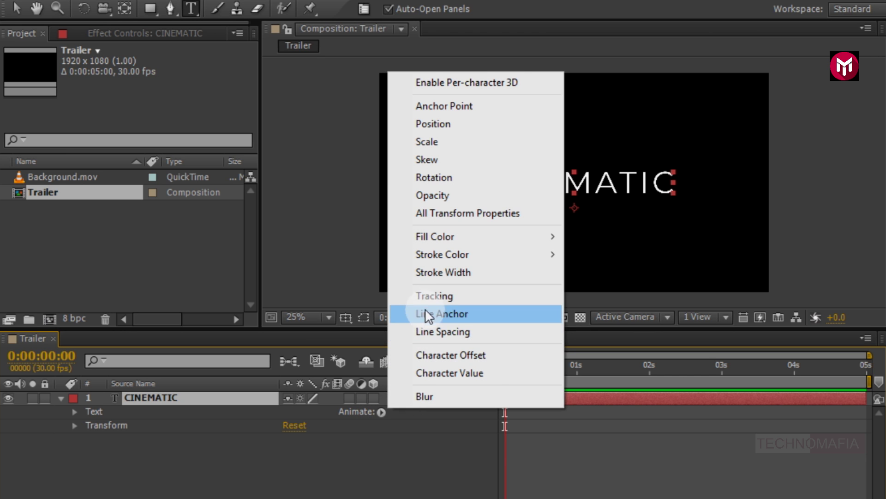
left_click(425, 296)
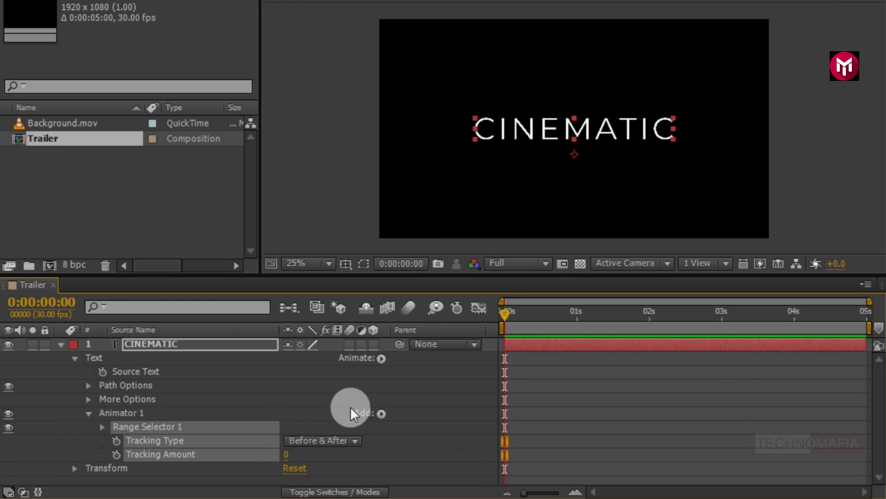
left_click(100, 456)
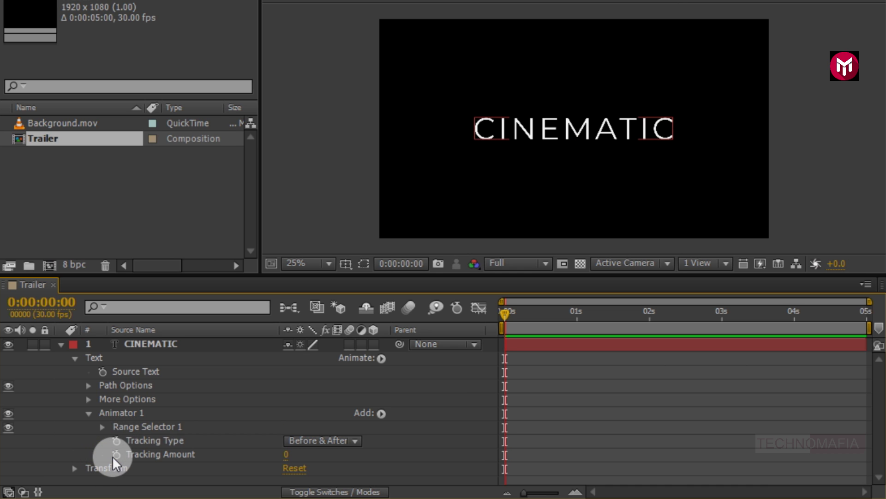
left_click(115, 455)
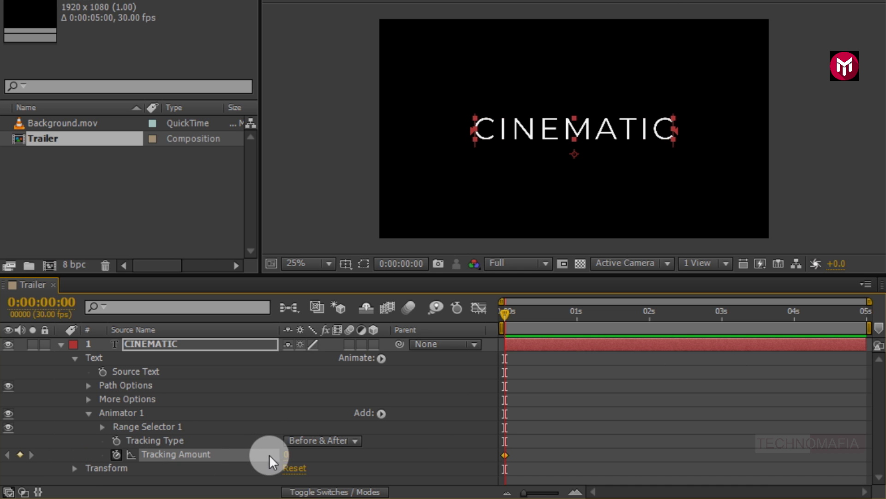
type("40")
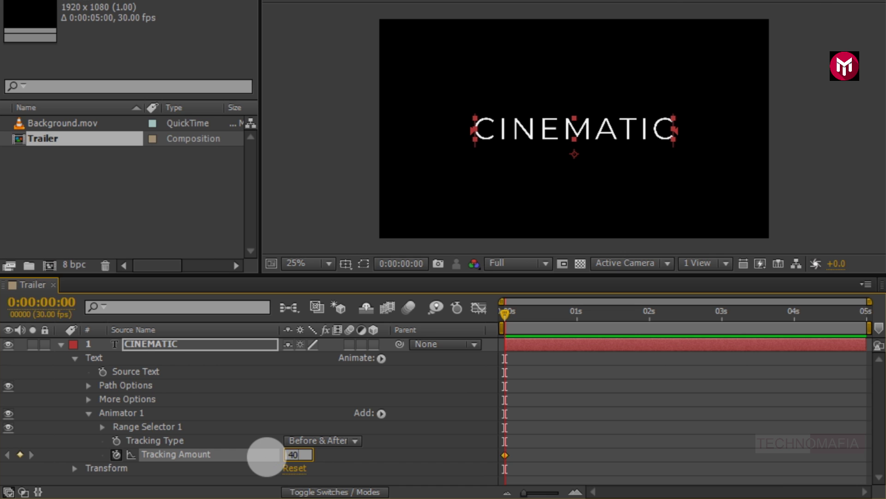
left_click(267, 455)
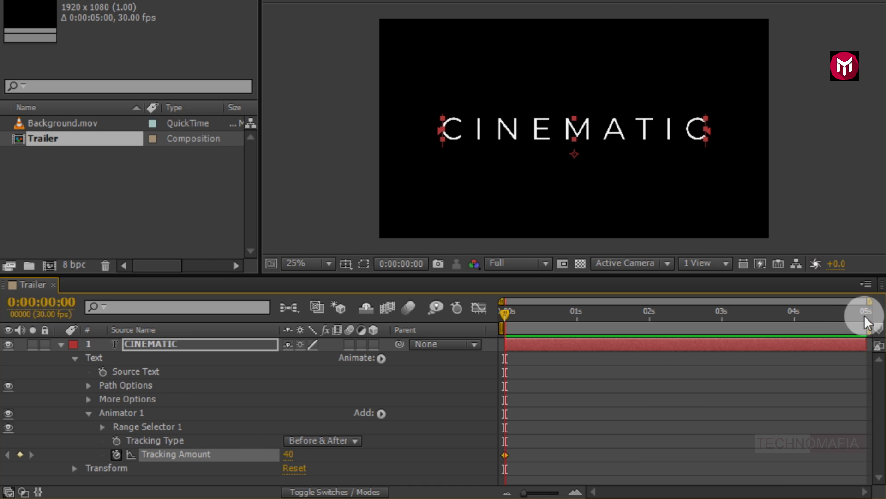
Set a Tracking Amount keyframe of 0 at the end of the composition
left_click(867, 315)
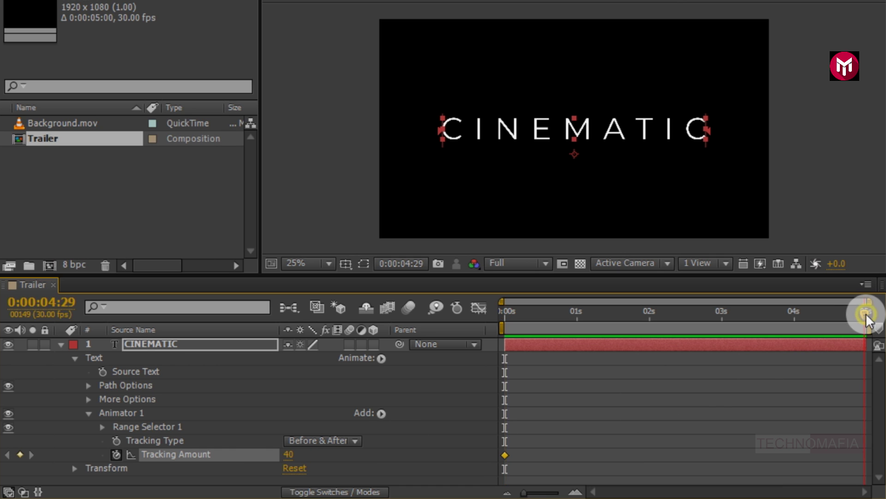
left_click(292, 457)
type("0")
key("Return")
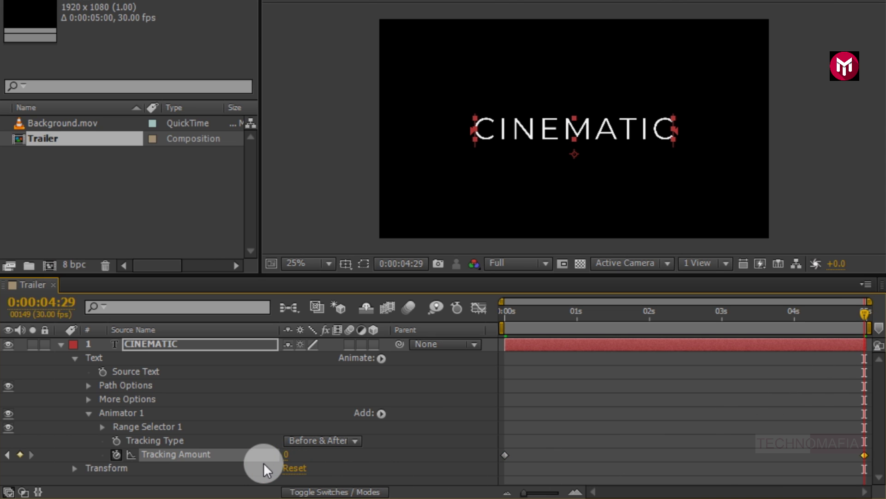
Apply Easy Ease to both Tracking Amount keyframes
left_click_drag(869, 452, 495, 466)
right_click(503, 456)
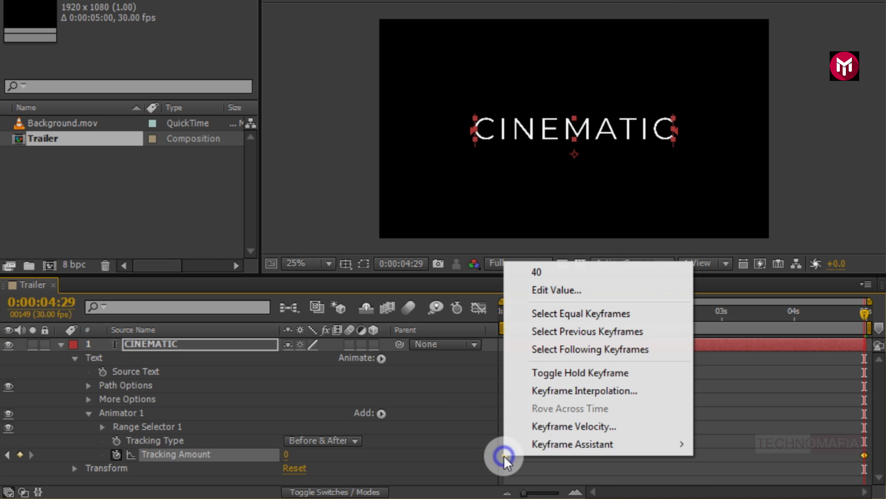
mouse_move(569, 443)
left_click(752, 337)
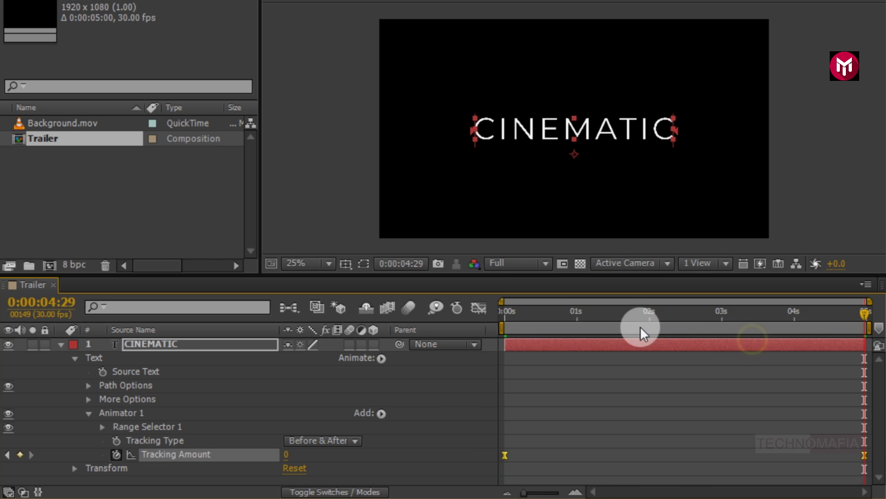
Increase the ease influence in the speed graph so tracking contracts fast, then settles slowly
left_click(480, 307)
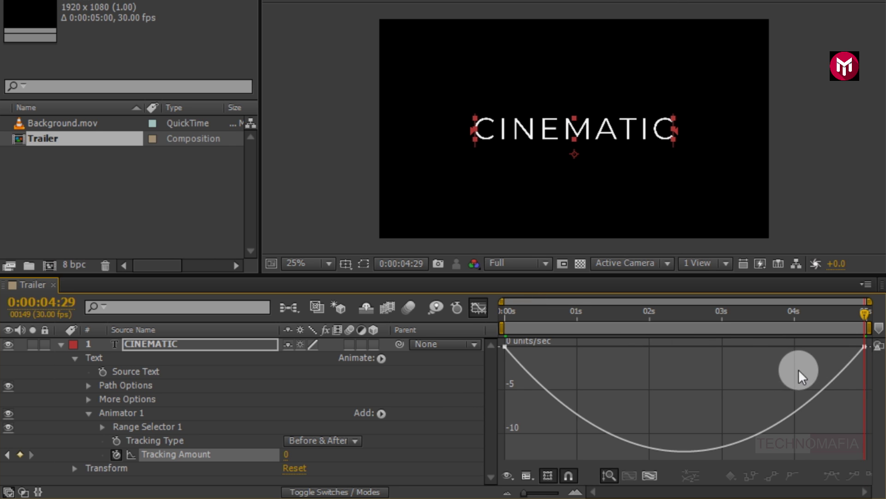
left_click_drag(870, 364, 768, 347)
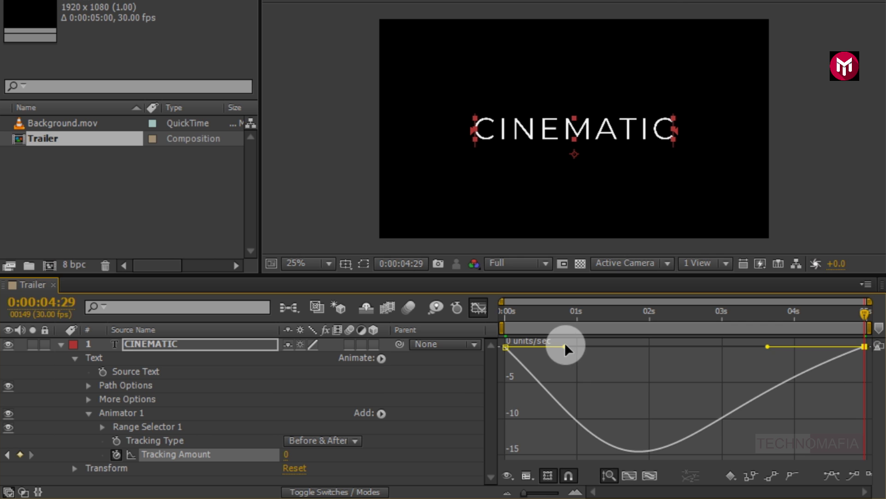
left_click_drag(565, 346, 525, 346)
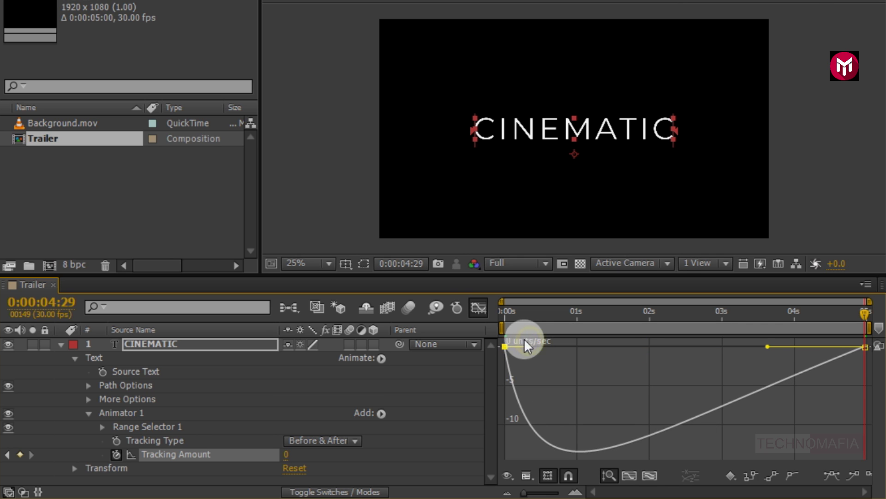
left_click(479, 303)
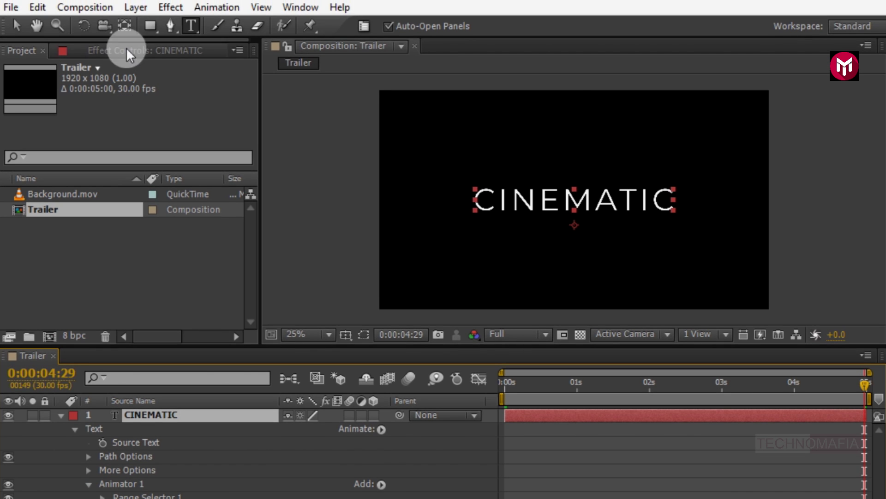
Add a Gradient Overlay layer style to the CINEMATIC text
left_click(135, 8)
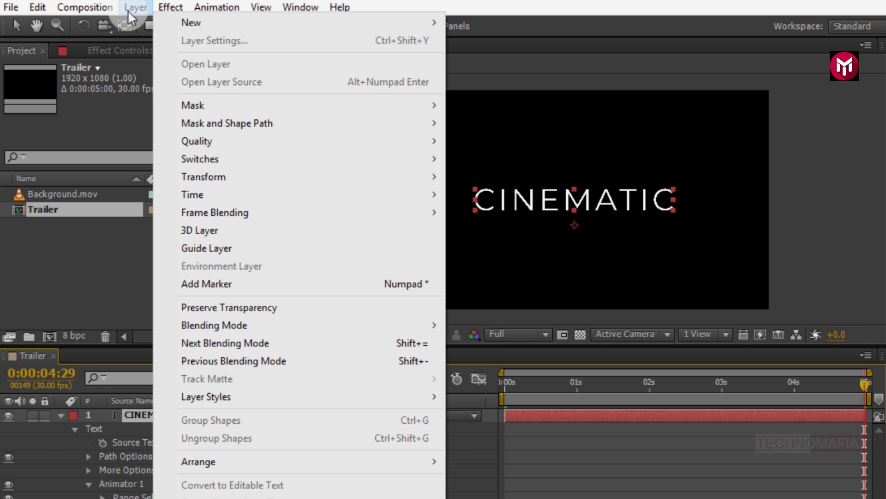
mouse_move(249, 396)
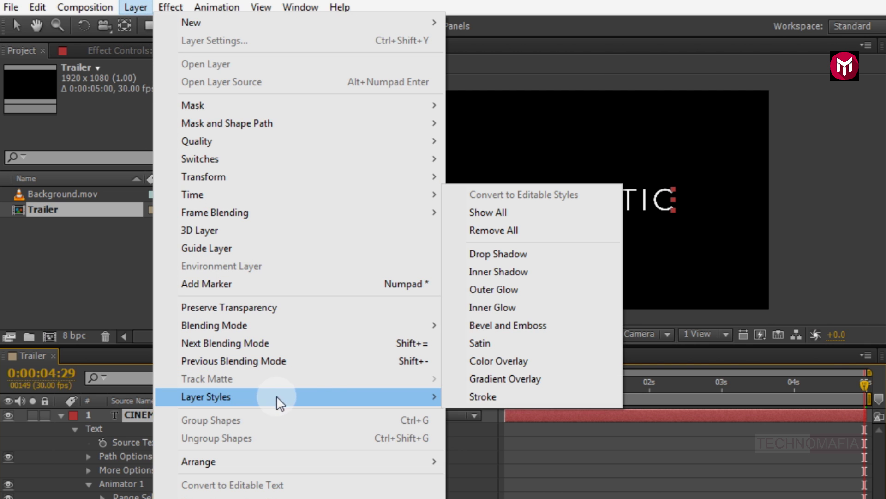
left_click(502, 383)
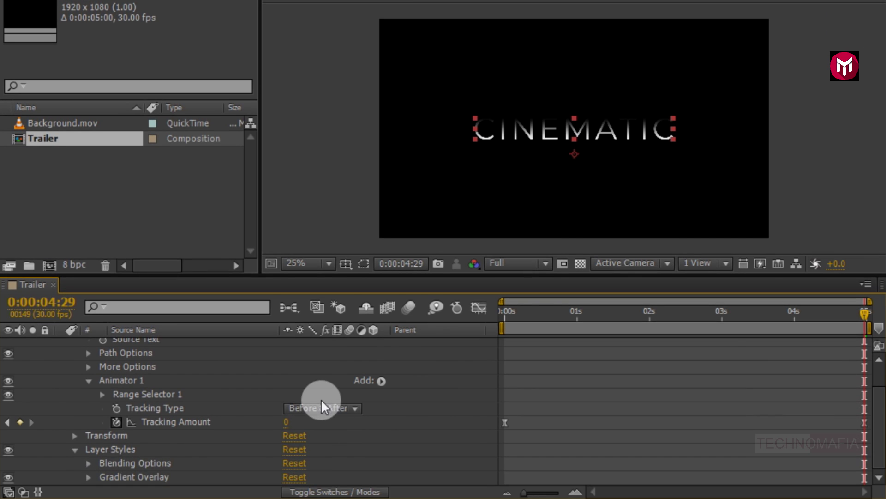
left_click(87, 476)
scroll(84, 447, "down", 3)
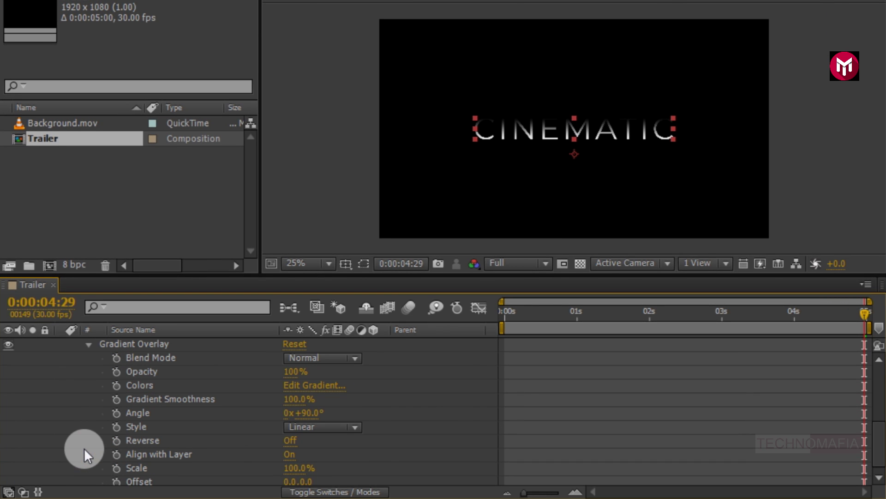
left_click(308, 388)
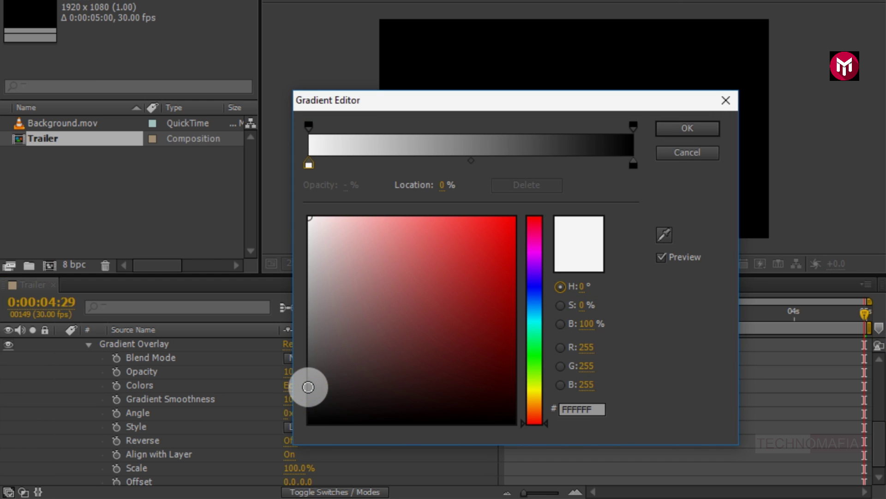
Set the gradient to white, near-black grey and white stops, midpoint shifted toward white
left_click_drag(630, 164, 576, 166)
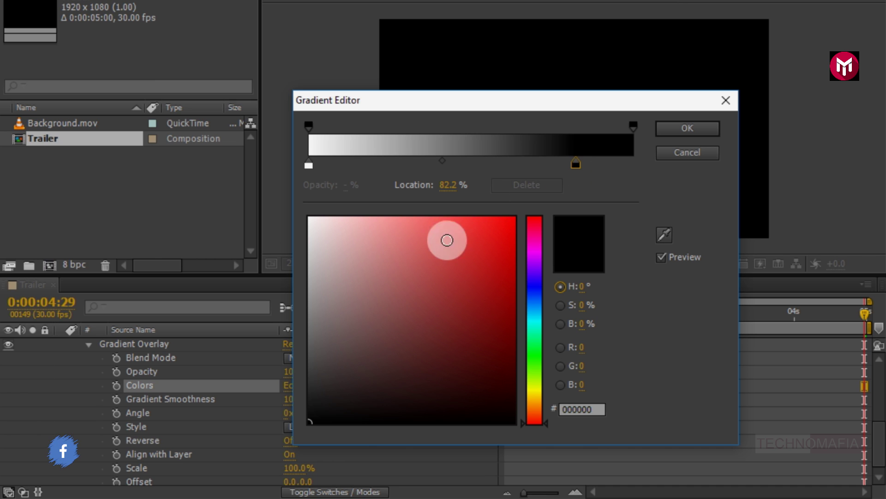
left_click(312, 388)
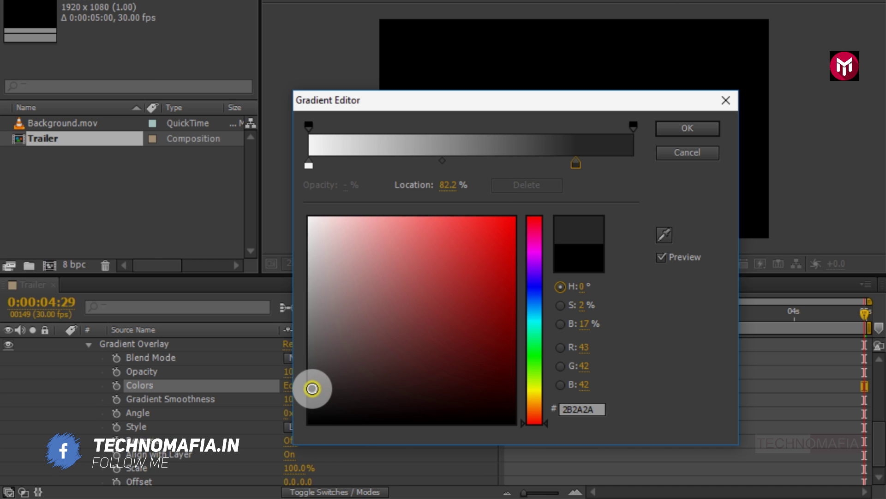
left_click_drag(312, 388, 312, 402)
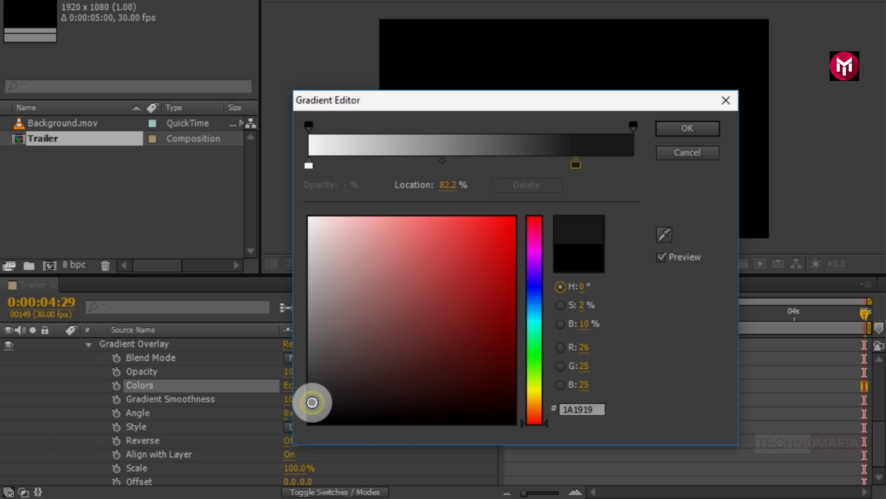
left_click(629, 161)
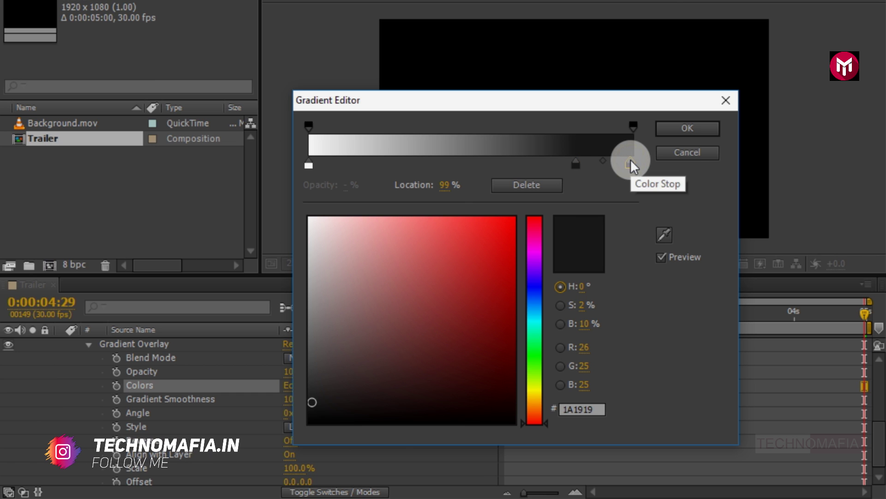
left_click_drag(316, 262, 310, 223)
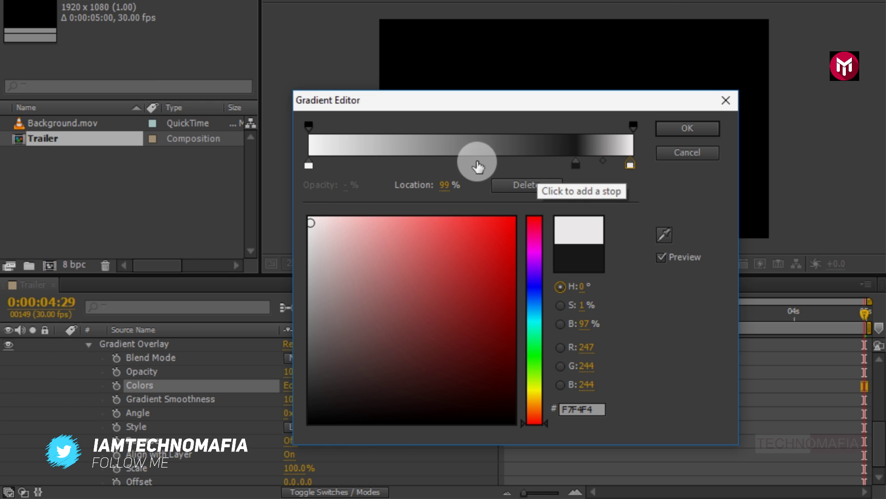
left_click_drag(485, 160, 309, 162)
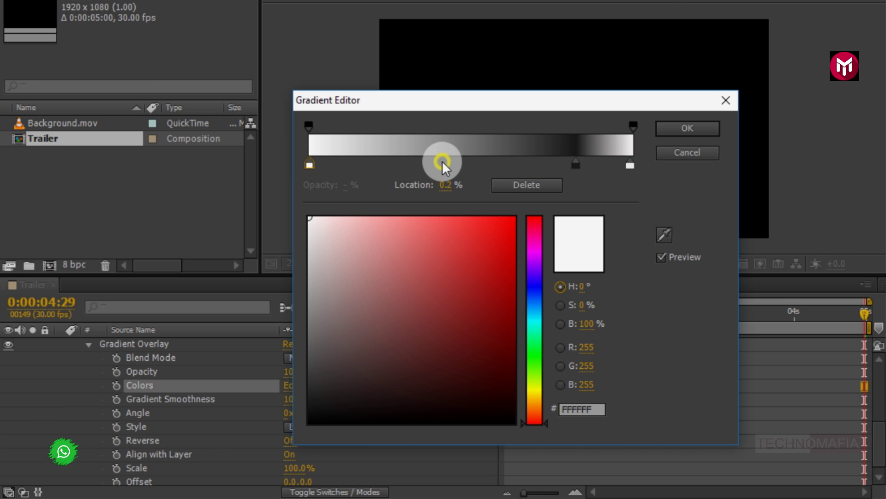
left_click_drag(441, 160, 398, 159)
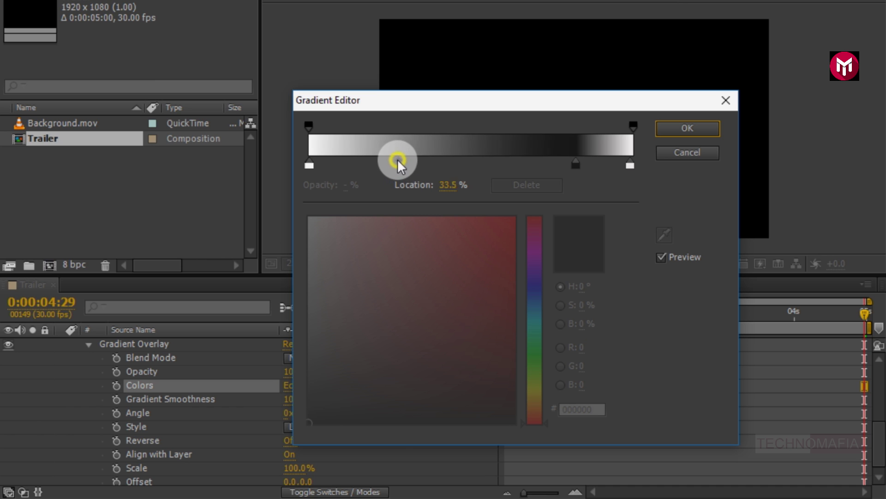
left_click(664, 129)
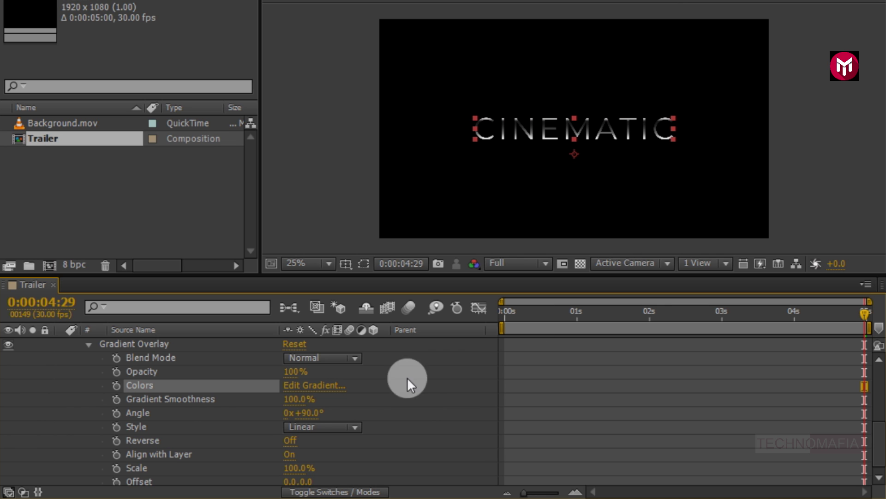
Duplicate CINEMATIC with Ctrl+D and expand CINEMATIC 2's Layer Styles
scroll(196, 401, "up", 6)
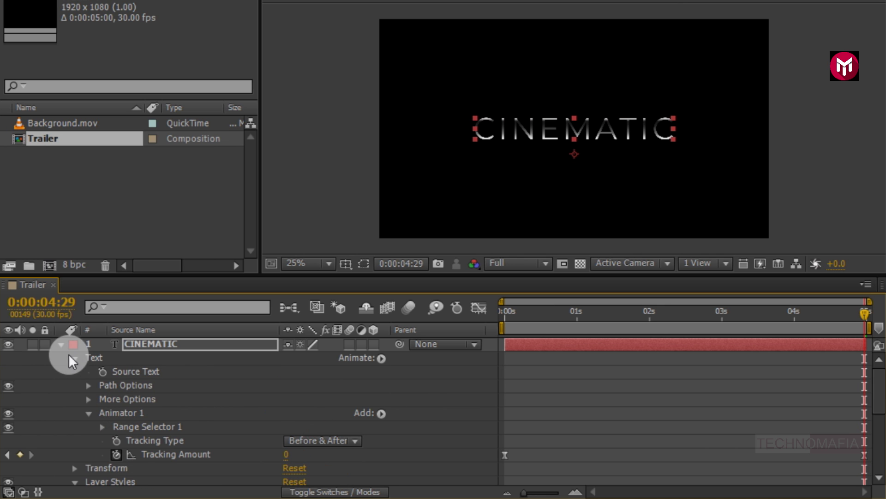
left_click(61, 345)
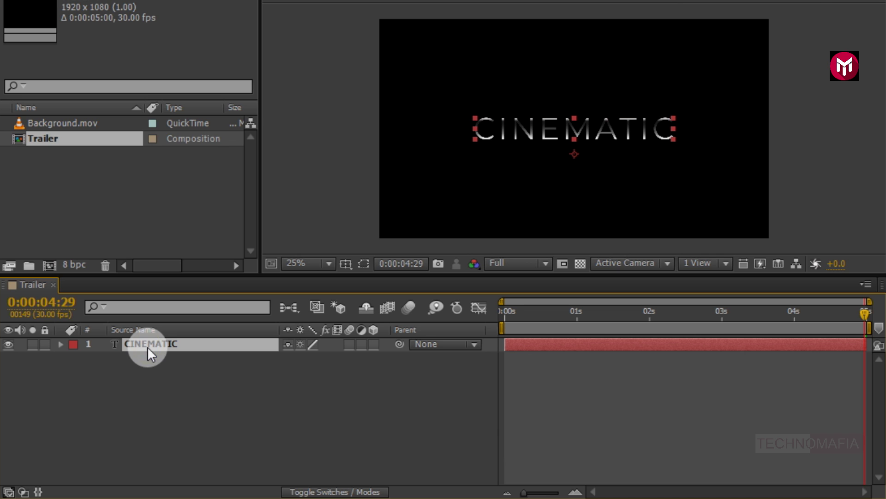
key("ctrl+d")
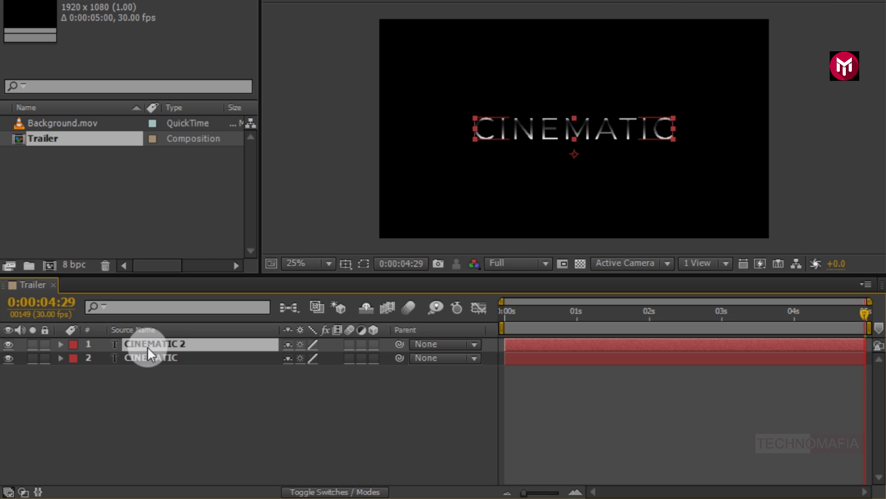
left_click(59, 344)
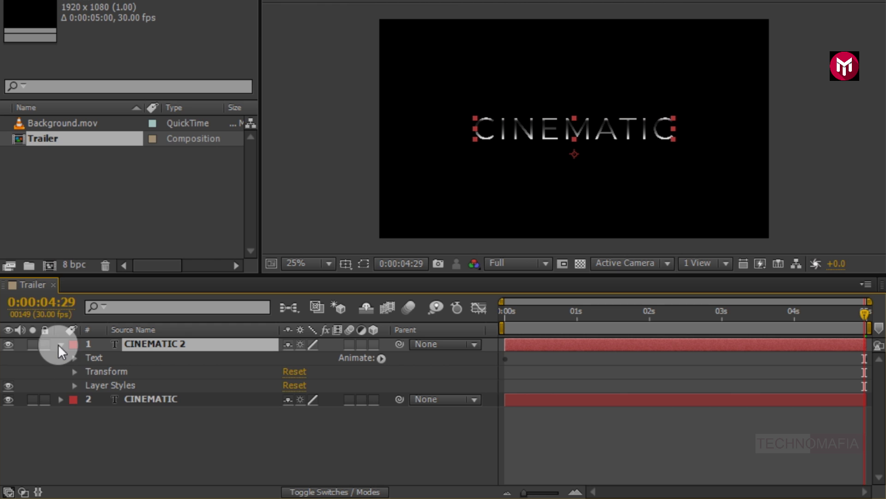
left_click(74, 385)
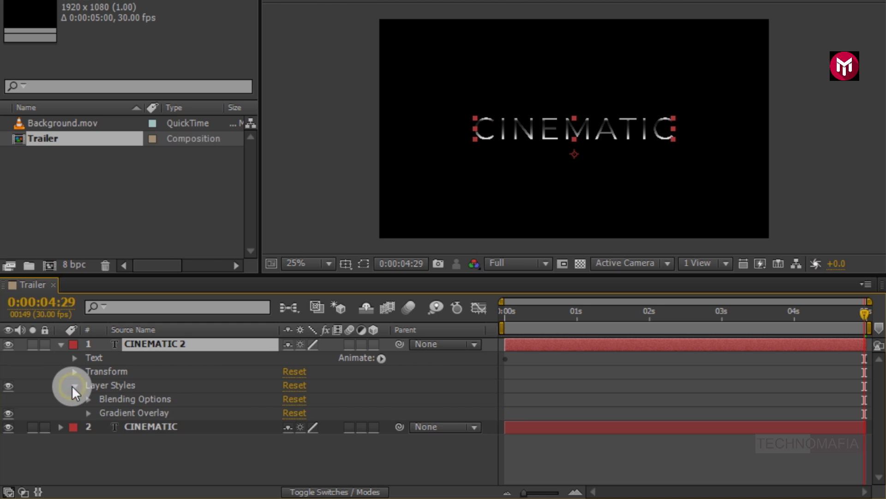
In CINEMATIC 2's gradient, make the first stop mid grey and add a white stop near 25%
left_click(89, 413)
left_click(300, 386)
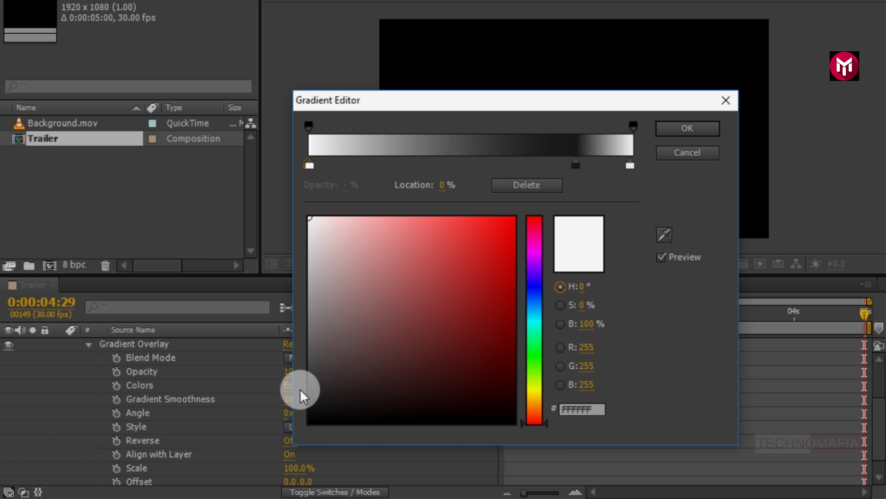
left_click_drag(311, 165, 358, 165)
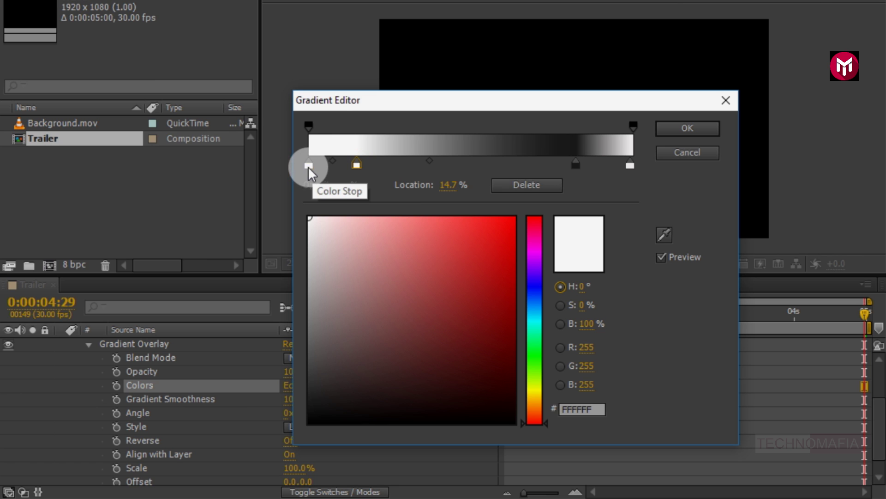
left_click(308, 166)
left_click(311, 338)
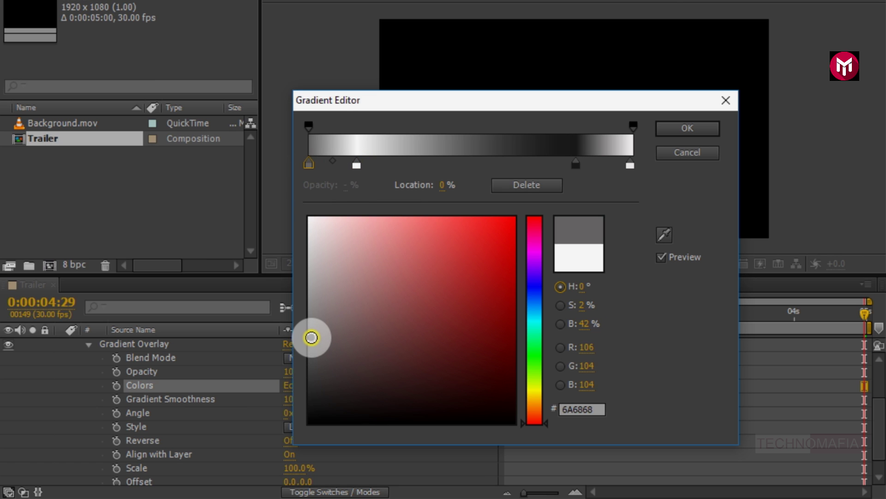
left_click_drag(312, 337, 312, 337)
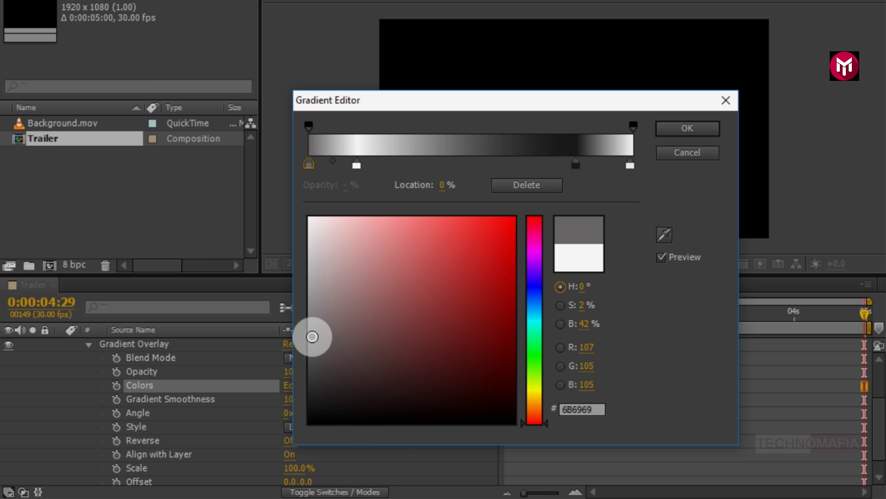
left_click_drag(356, 166, 375, 167)
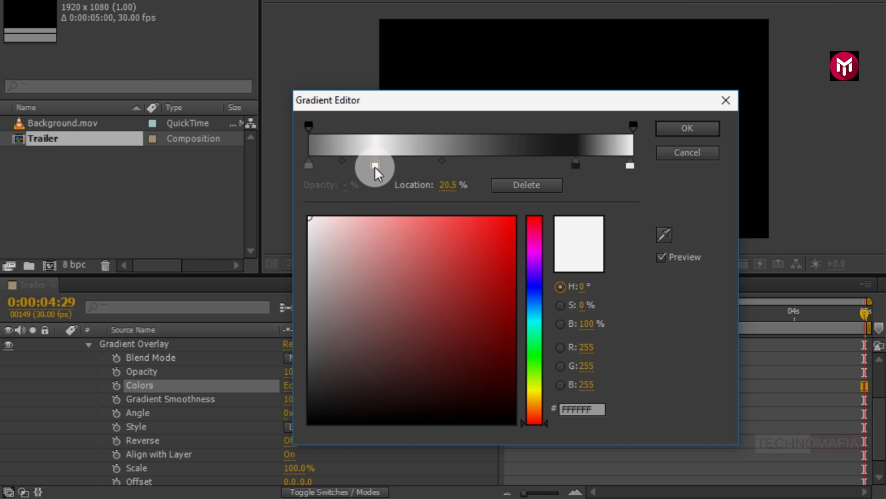
Remove the end white stop, move the dark stop to 99% and lighten it to grey 545252
mouse_move(575, 164)
left_mouse_down()
mouse_move(630, 162)
mouse_move(566, 163)
left_mouse_up()
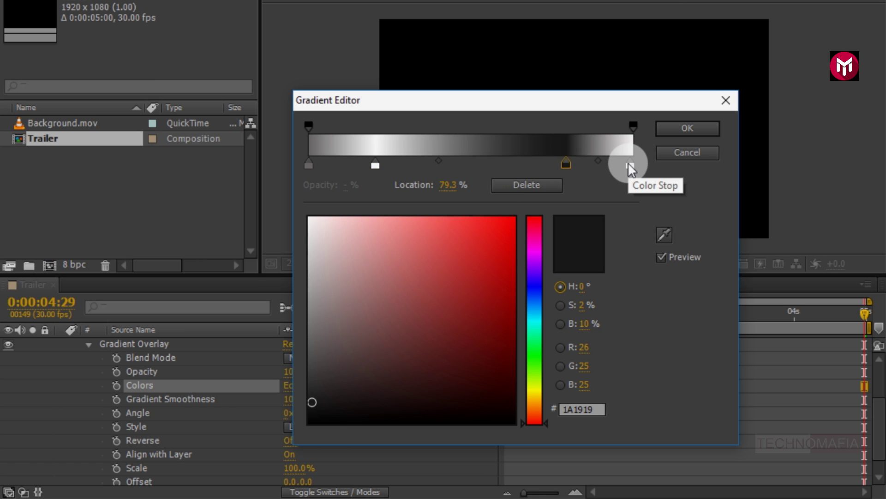
left_click(628, 166)
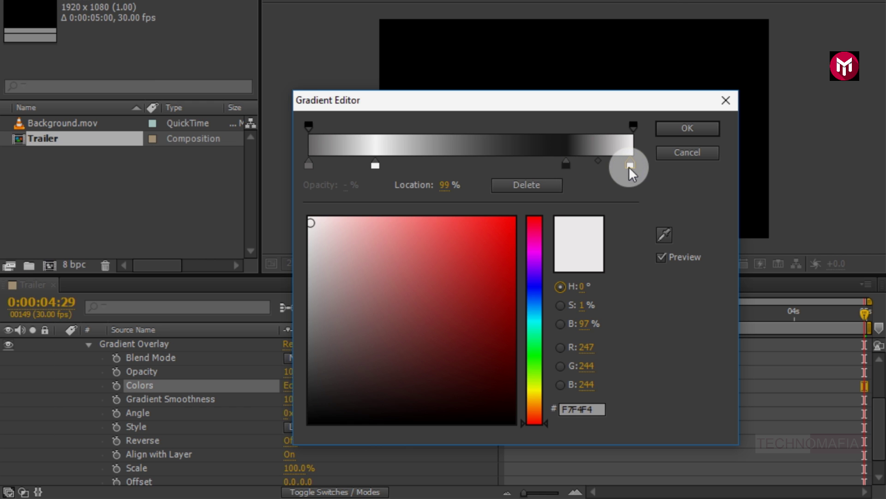
left_click(536, 186)
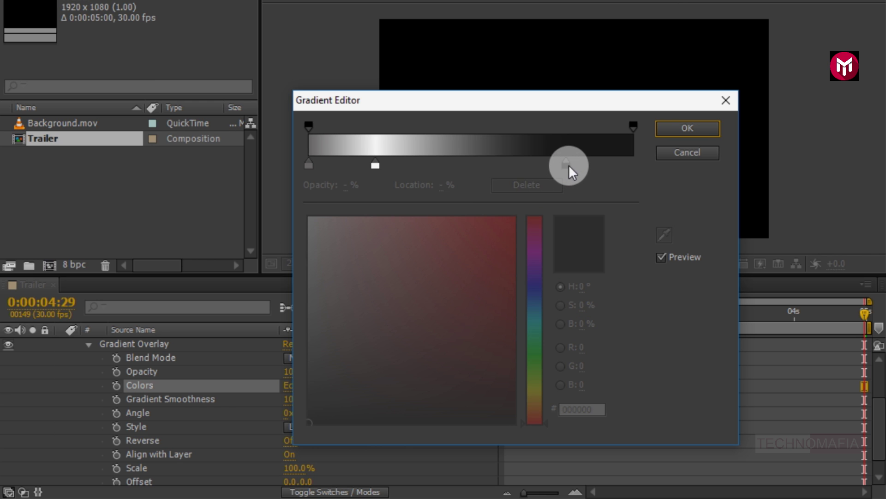
left_click_drag(566, 163, 622, 162)
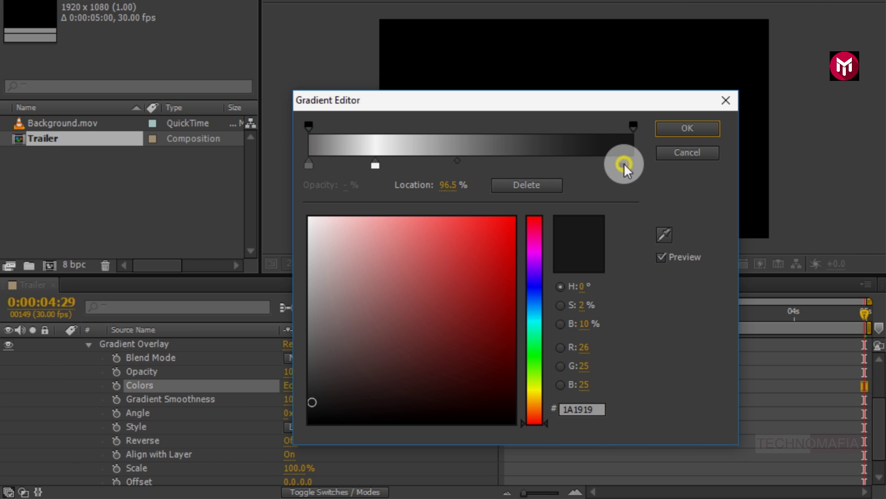
left_click_drag(624, 163, 630, 162)
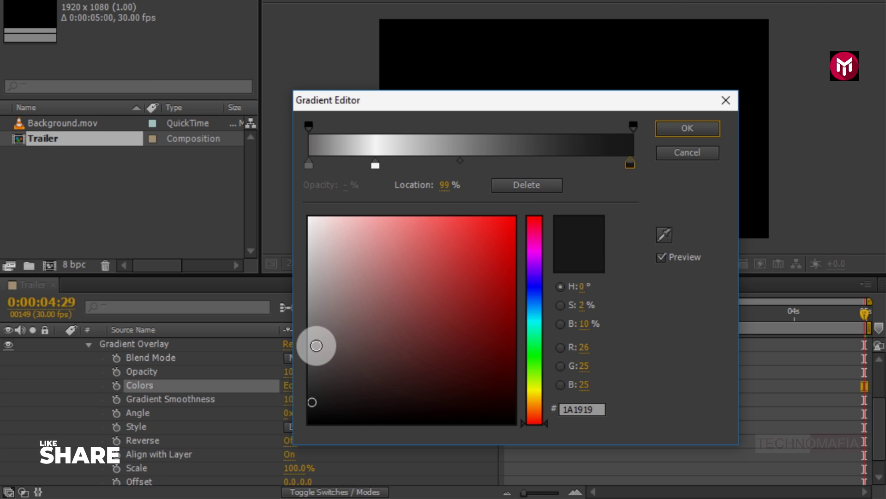
left_click_drag(316, 345, 313, 355)
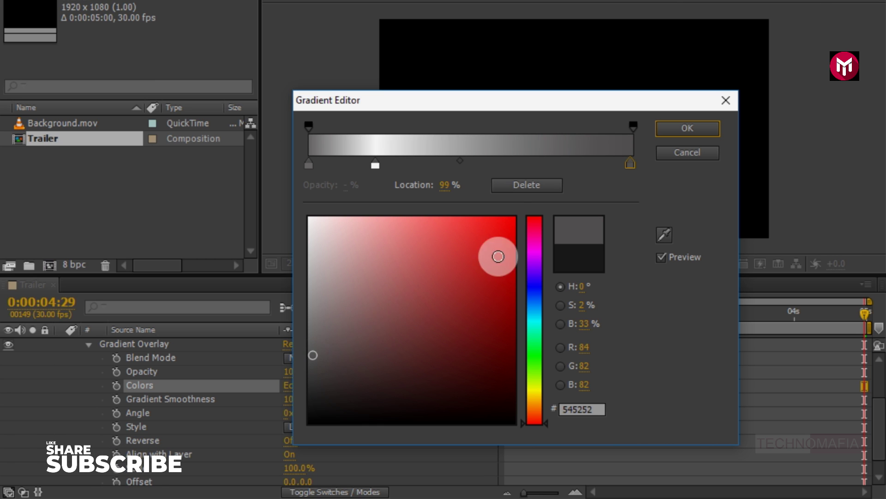
left_click(674, 128)
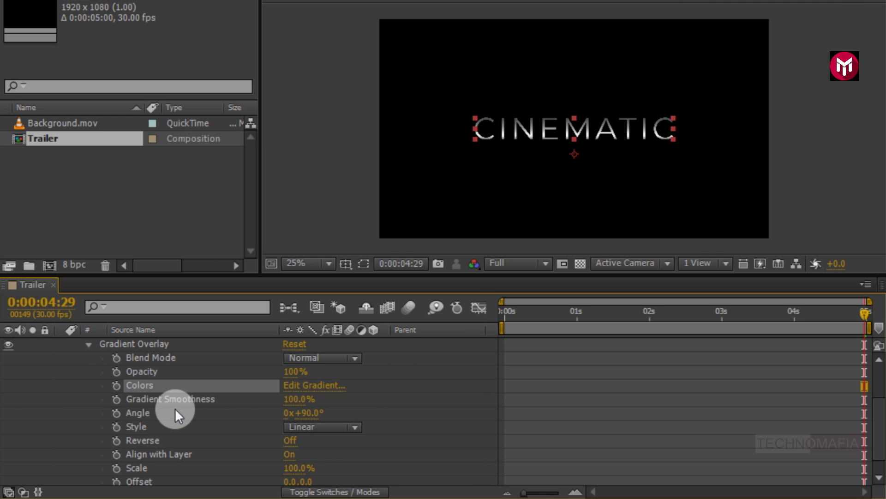
Unlink the CINEMATIC layer's Scale and set it to 99% width, 100% height
scroll(169, 406, "up", 3)
left_click(62, 345)
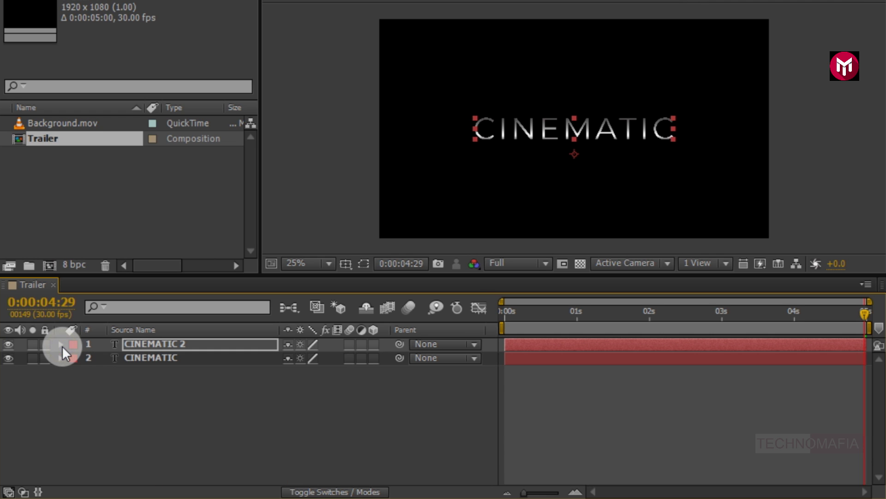
left_click(141, 360)
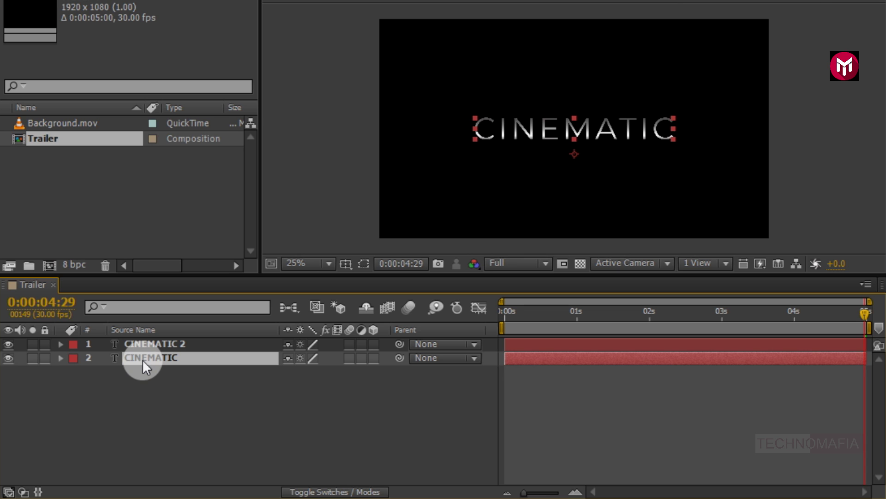
key("s")
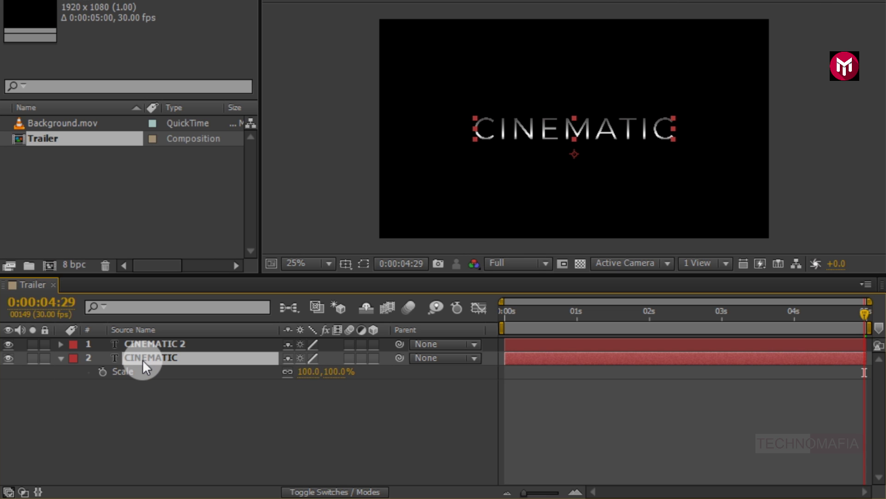
left_click(287, 372)
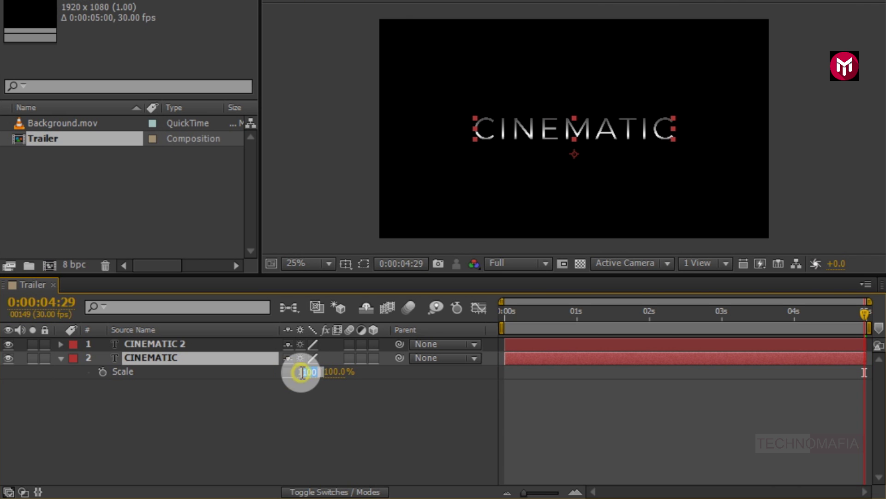
left_click(301, 374)
type("99")
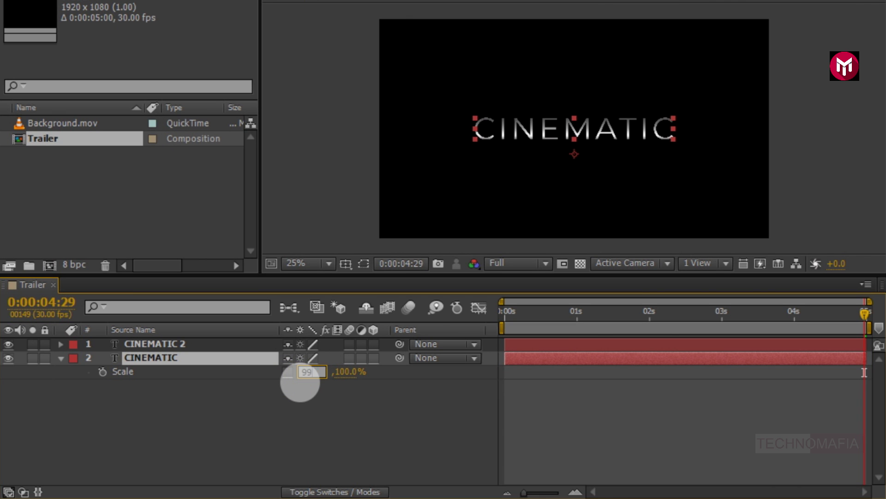
key("Return")
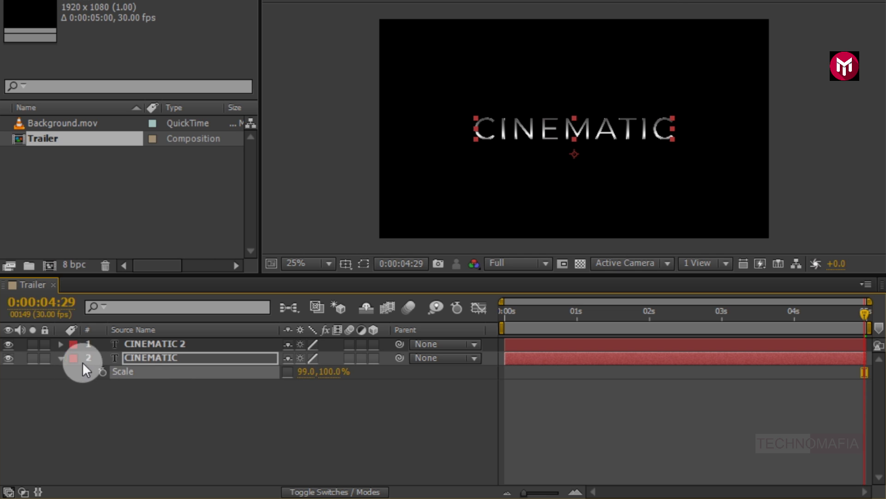
left_click(61, 358)
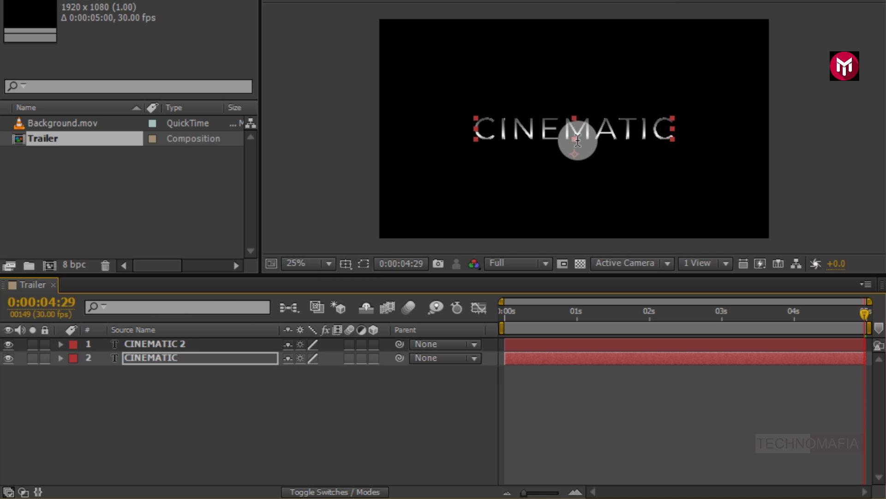
scroll(578, 139, "up", 2)
scroll(577, 139, "up", 2)
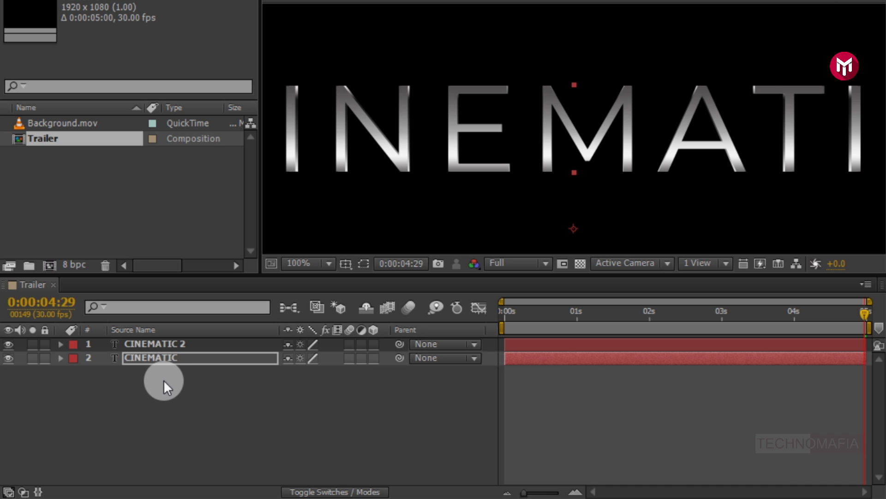
Pre-compose both CINEMATIC layers into a new composition named Text
left_click_drag(162, 375, 141, 341)
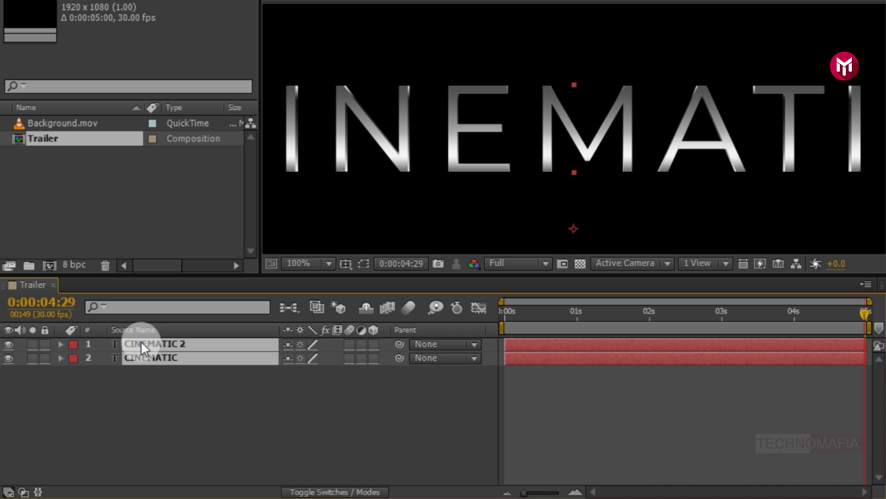
right_click(141, 343)
left_click(165, 396)
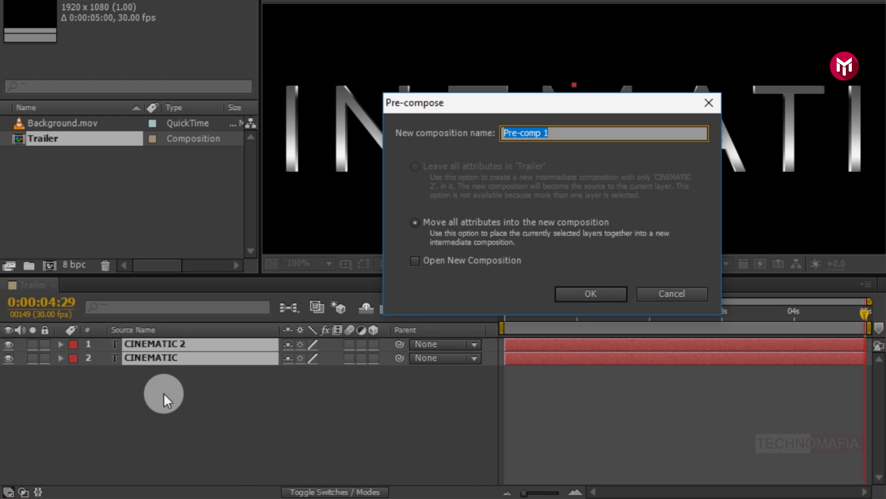
type("Text")
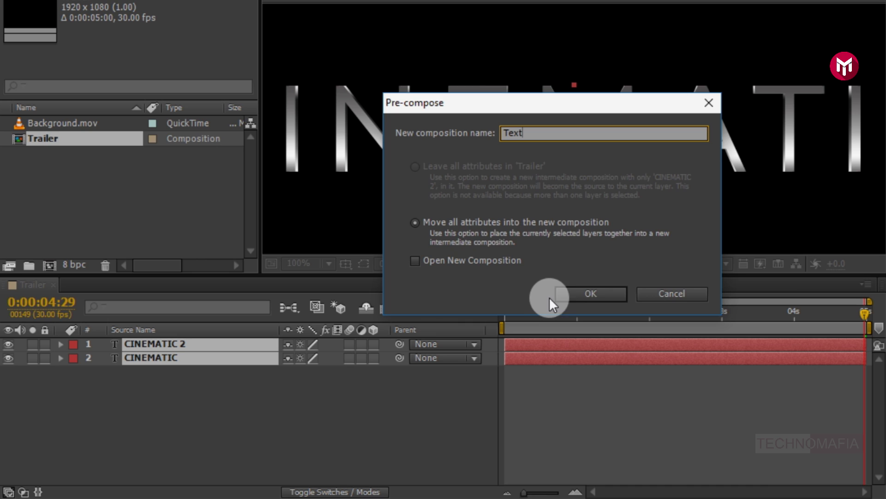
left_click(564, 294)
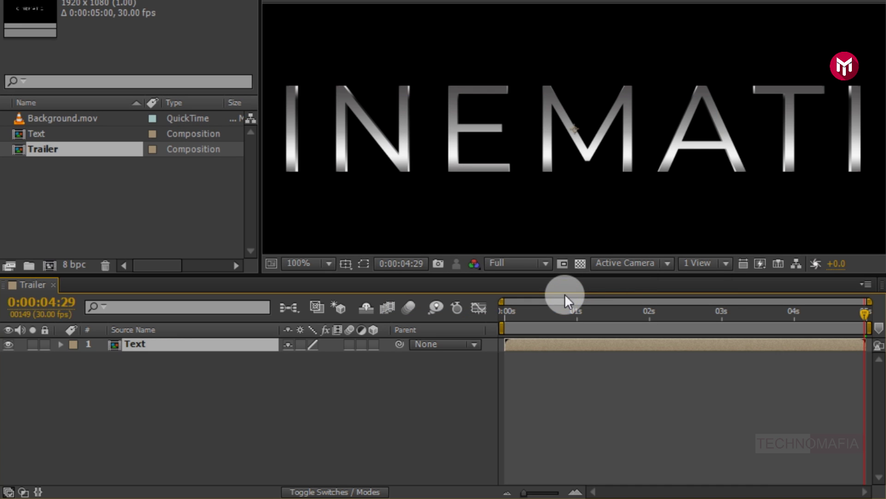
Duplicate the Text layer and set the top copy's blending mode to Screen
key("ctrl+d")
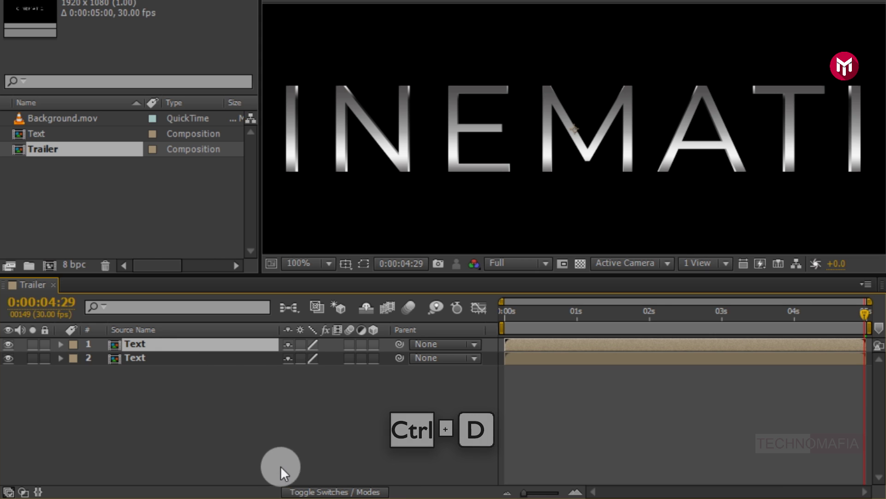
left_click(289, 490)
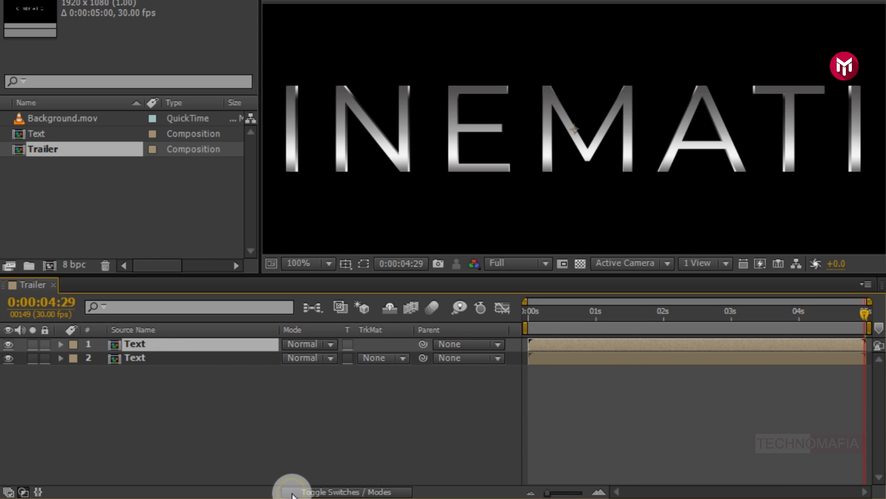
left_click(297, 345)
left_click(350, 175)
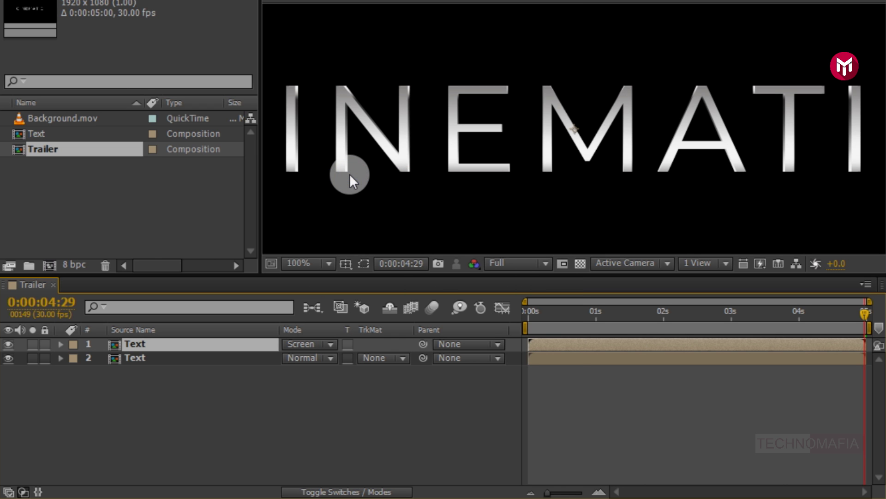
key("comma")
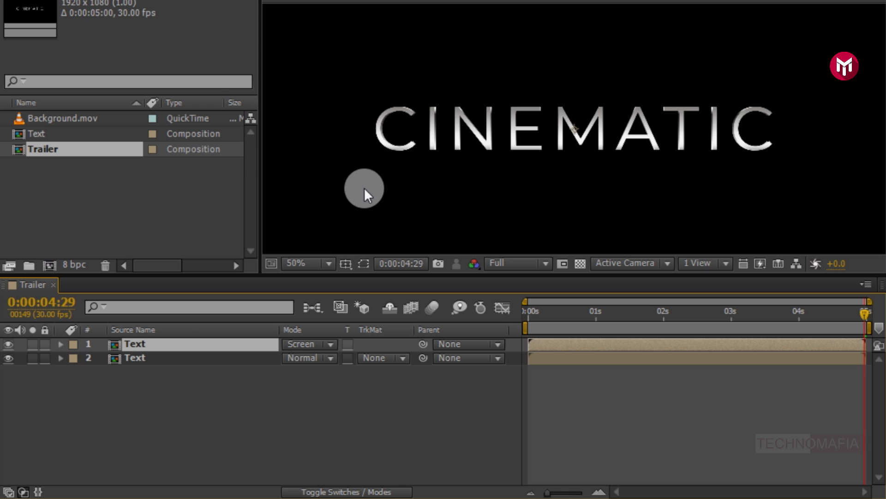
Pre-compose both Text layers into a new composition named 'Title'
left_click_drag(151, 367, 126, 346)
right_click(127, 345)
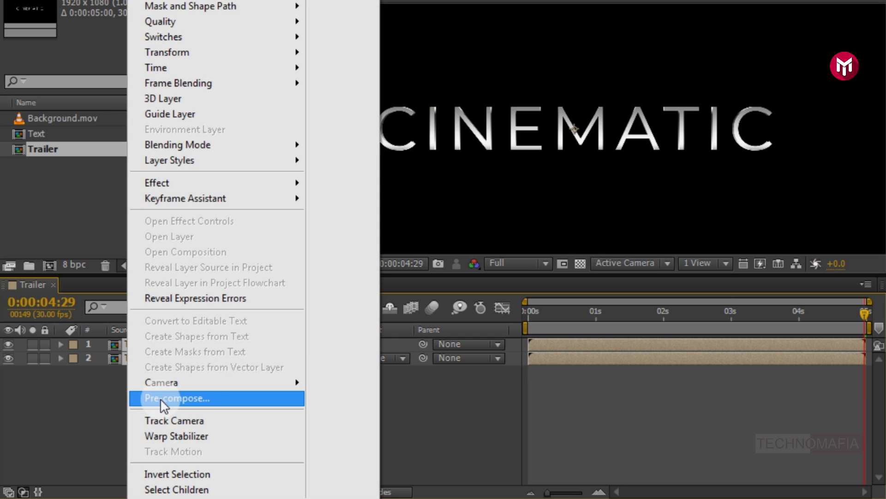
left_click(160, 398)
type("T")
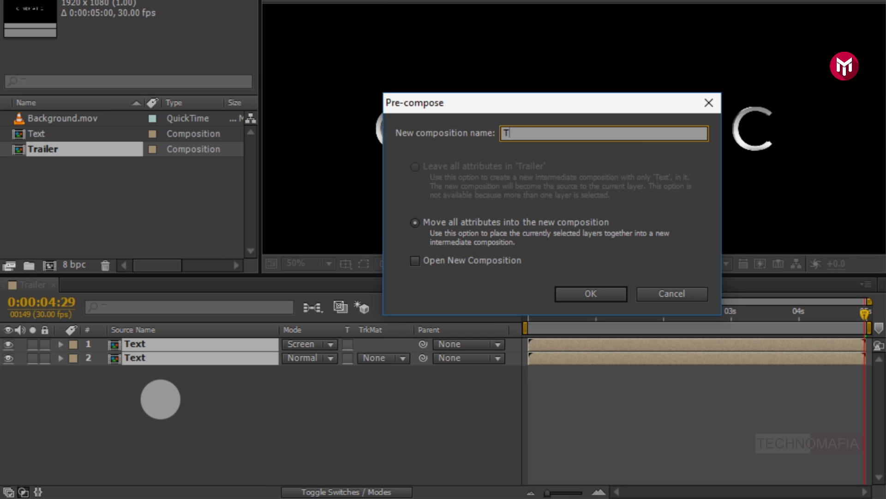
type("itle")
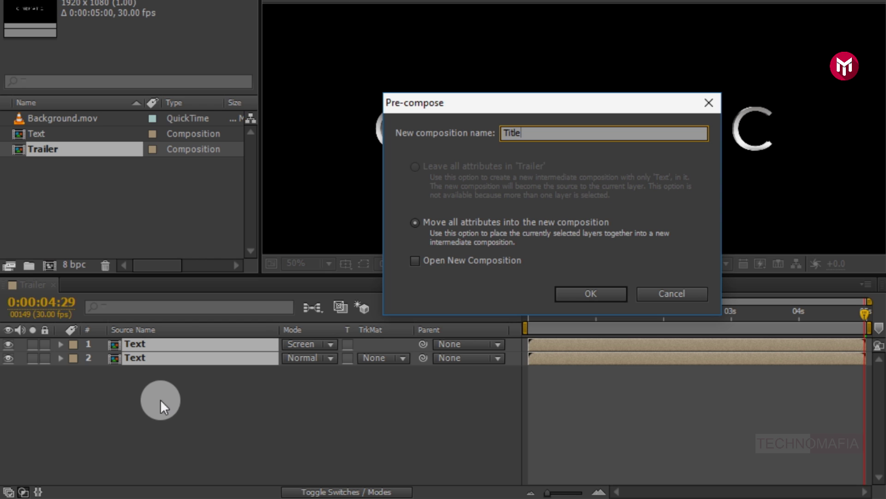
left_click(563, 297)
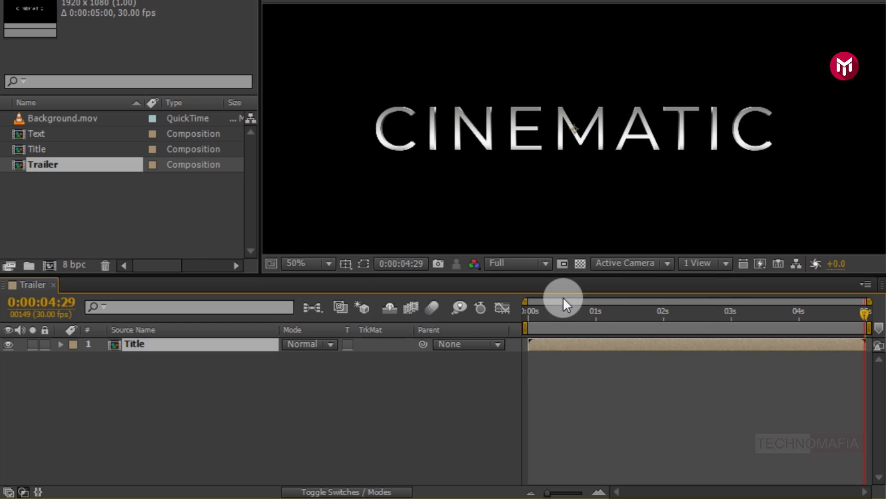
Drag Background.mov into the Trailer timeline beneath the Title layer
left_click(61, 118)
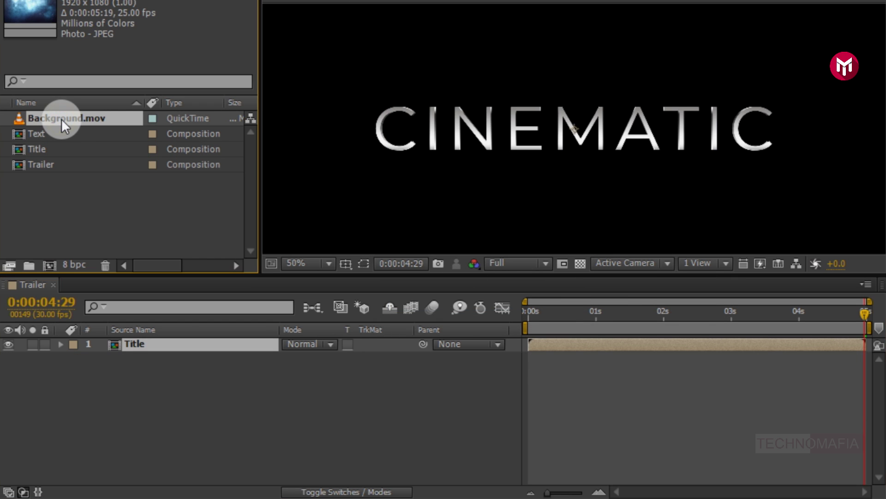
left_click_drag(70, 116, 146, 367)
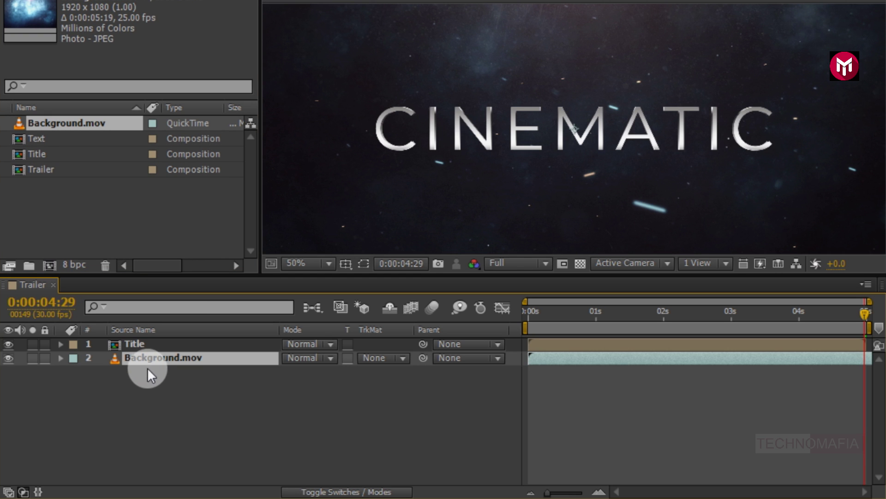
scroll(395, 184, "down", 2)
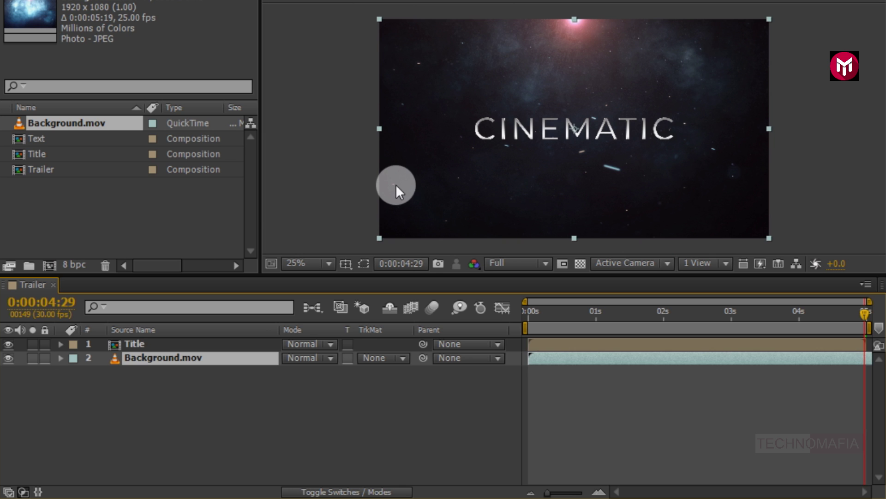
left_click(132, 342)
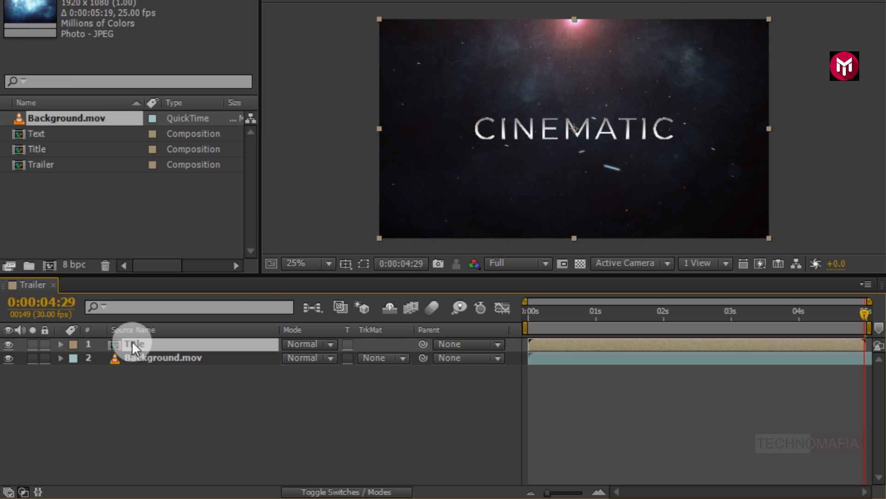
Keyframe the Title layer's Scale at 200% on the first frame
key("s")
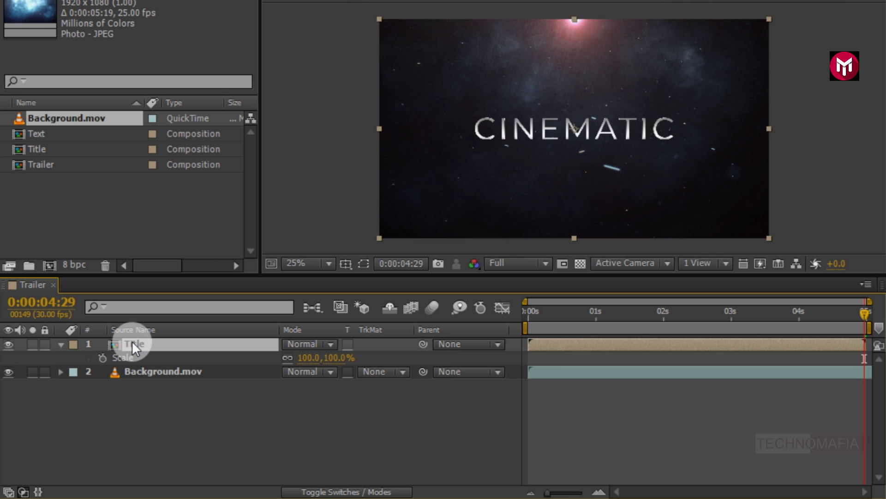
left_click(525, 308)
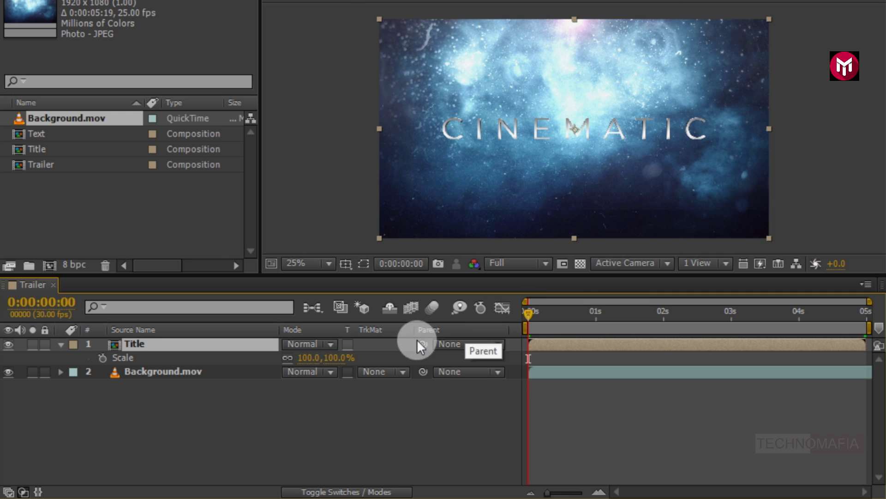
left_click(102, 357)
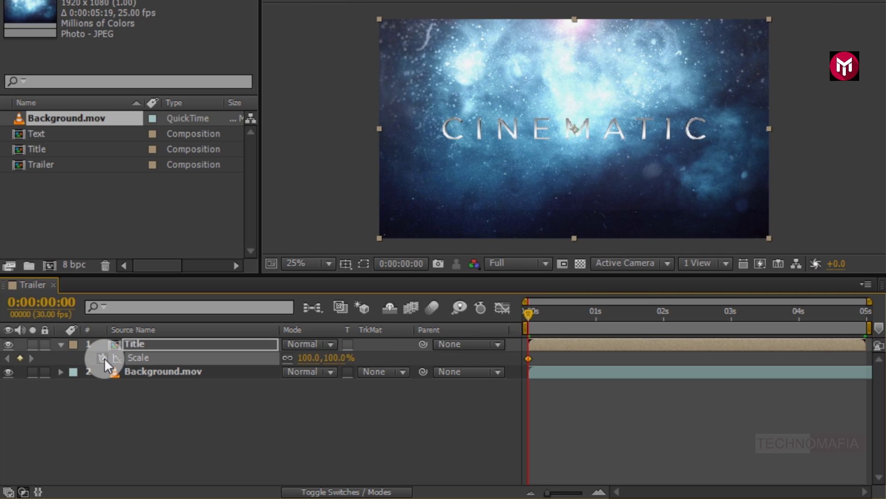
left_click_drag(303, 358, 382, 356)
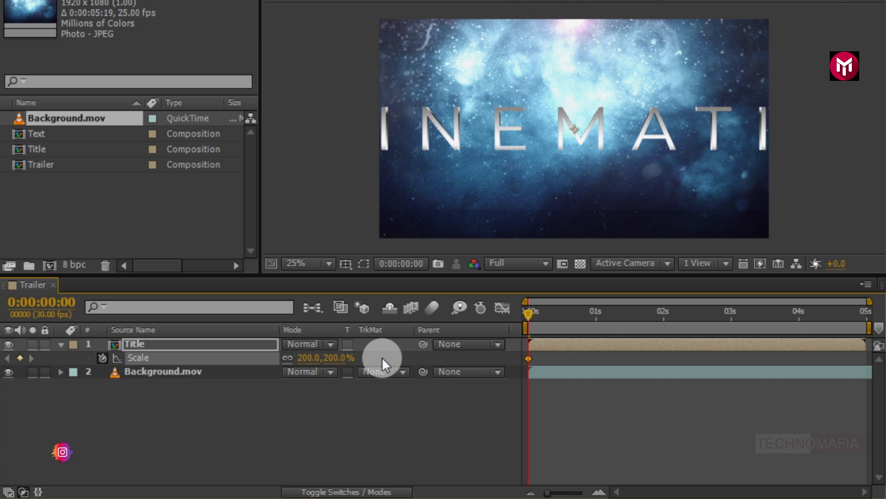
Add a 75% Scale keyframe ten frames in, at 0:00:00:10
left_click(551, 312)
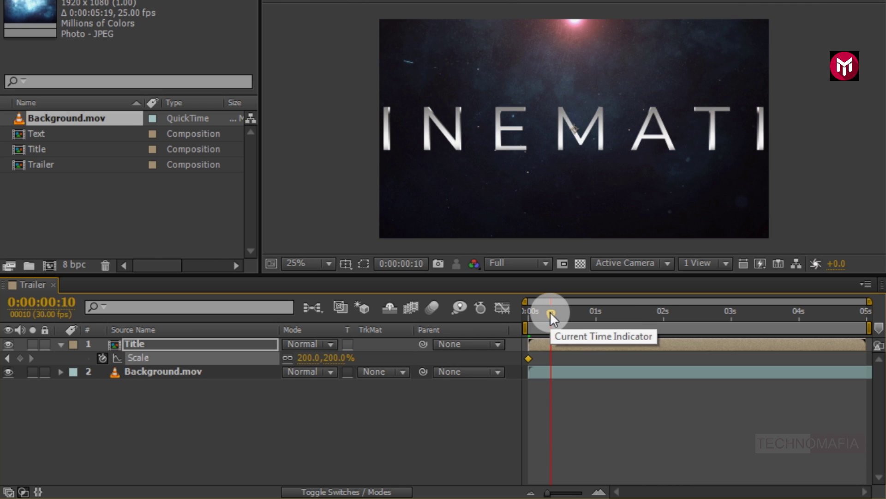
left_click(307, 358)
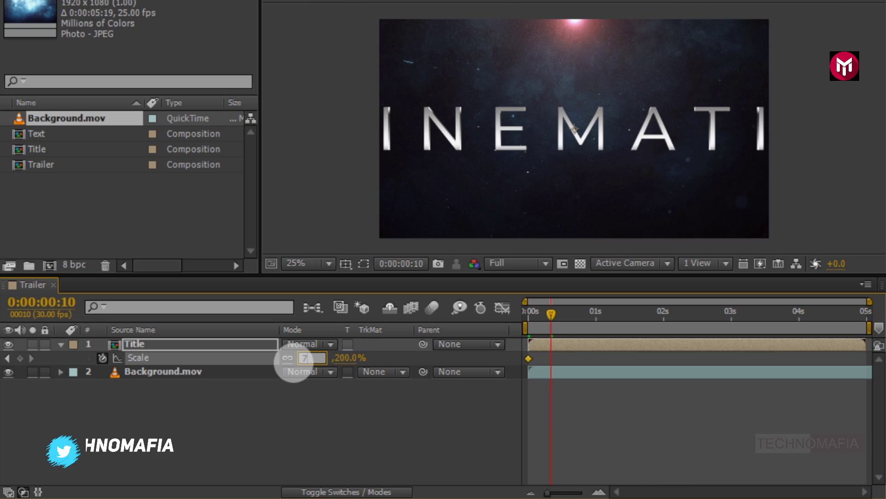
type("75")
key("Return")
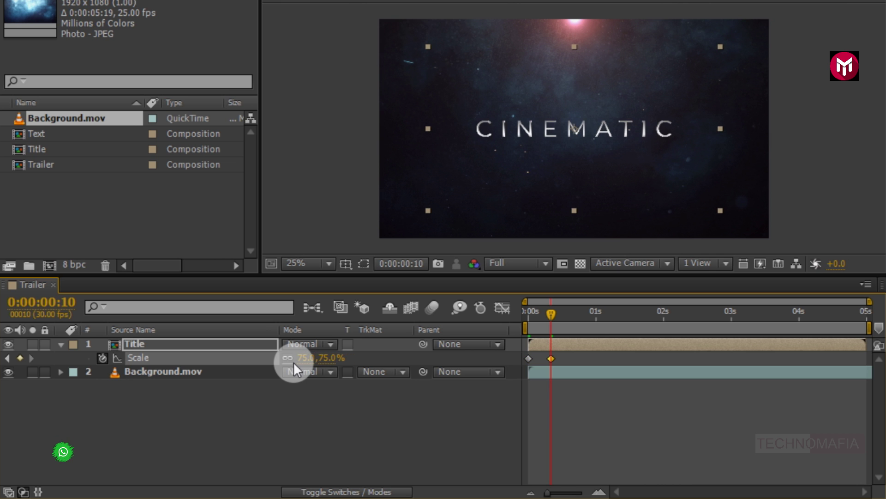
Apply Easy Ease to both Scale keyframes and drag the influence handle out in the Graph Editor
left_click(528, 359)
right_click(527, 361)
mouse_move(550, 354)
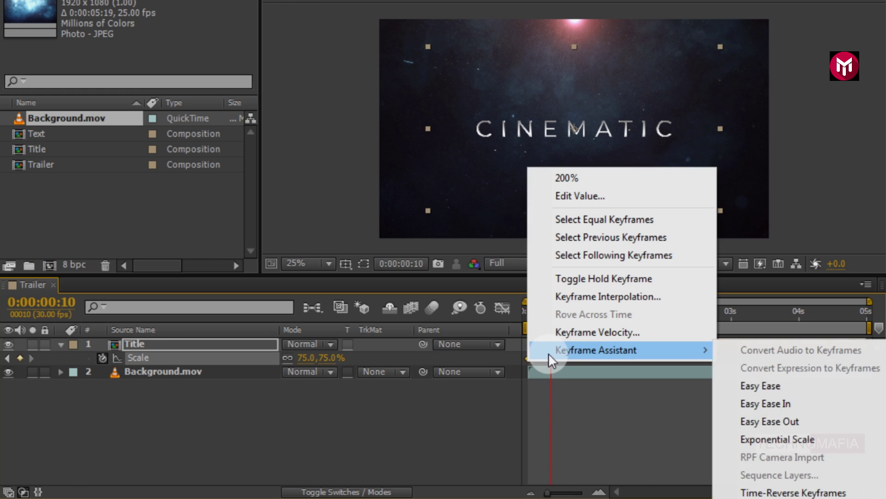
left_click(739, 385)
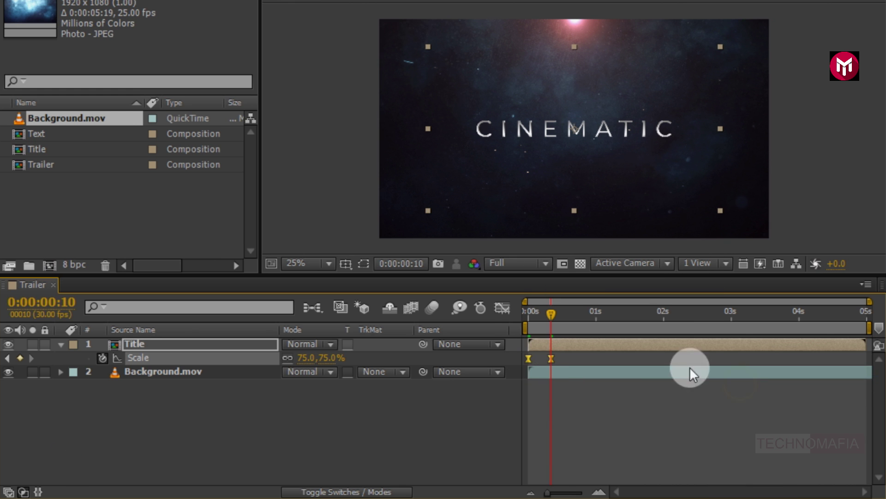
left_click(502, 308)
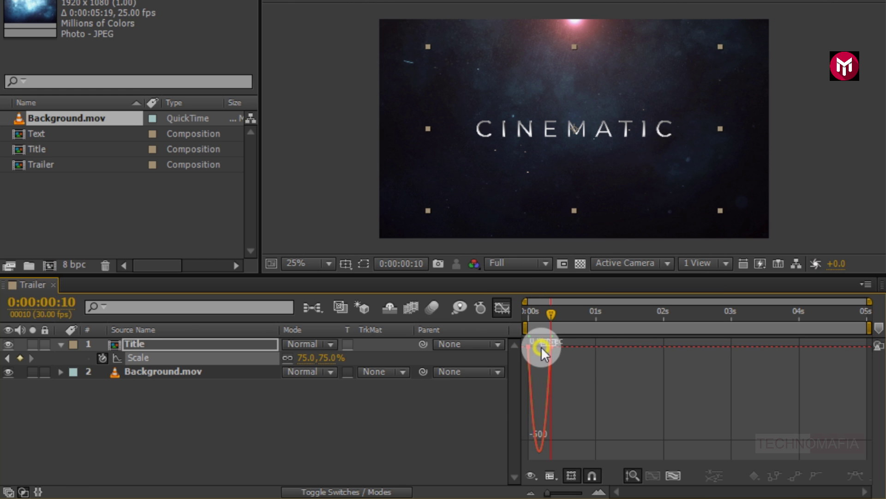
left_click_drag(542, 344, 525, 350)
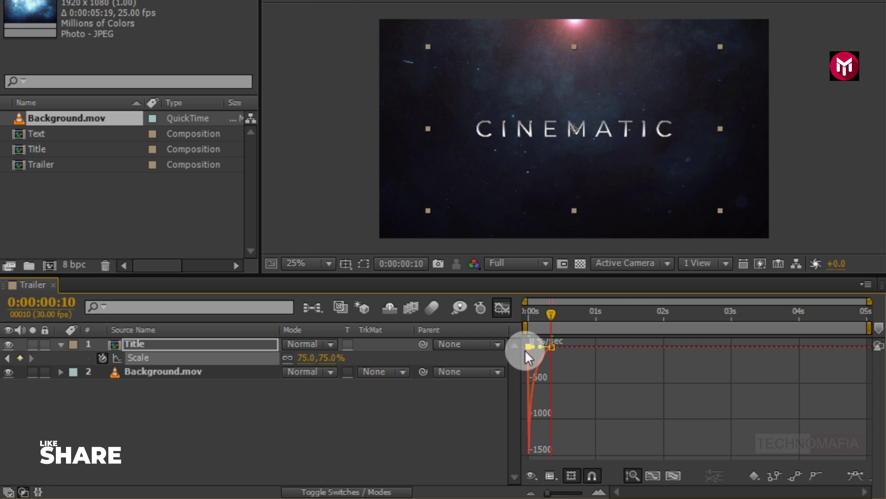
Enable motion blur on the Title layer and the composition's master switch
left_click(498, 309)
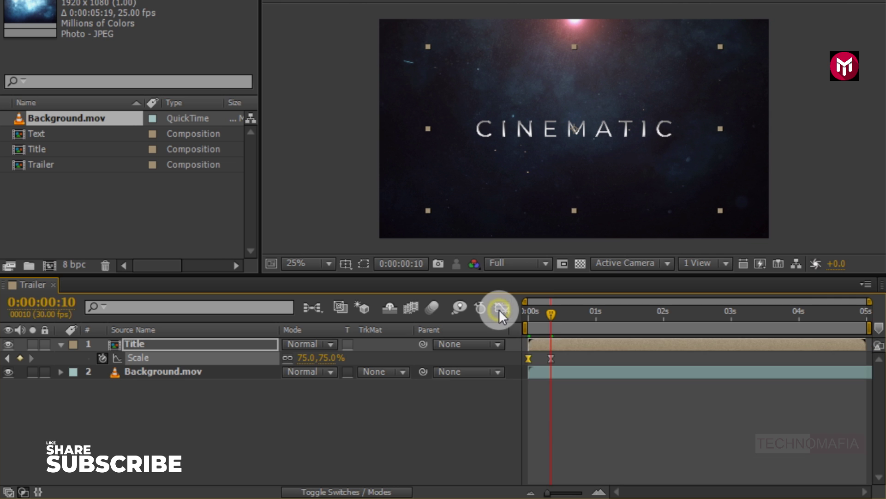
left_click(529, 313)
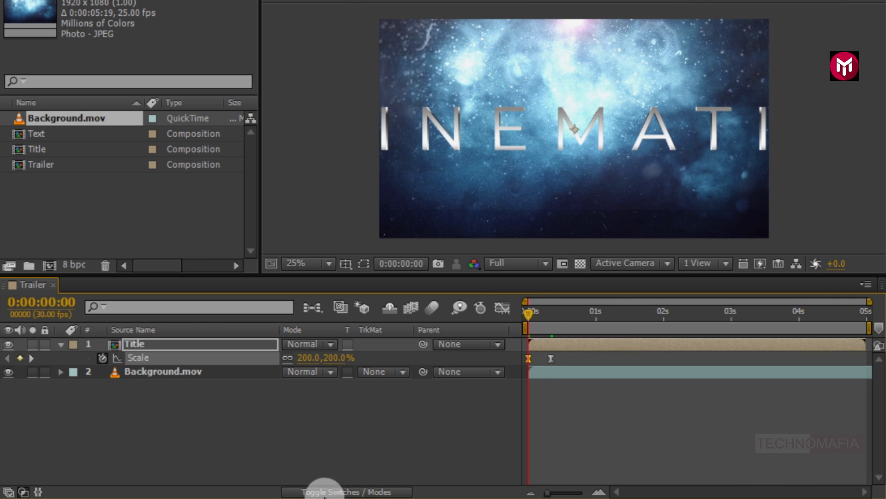
left_click(324, 492)
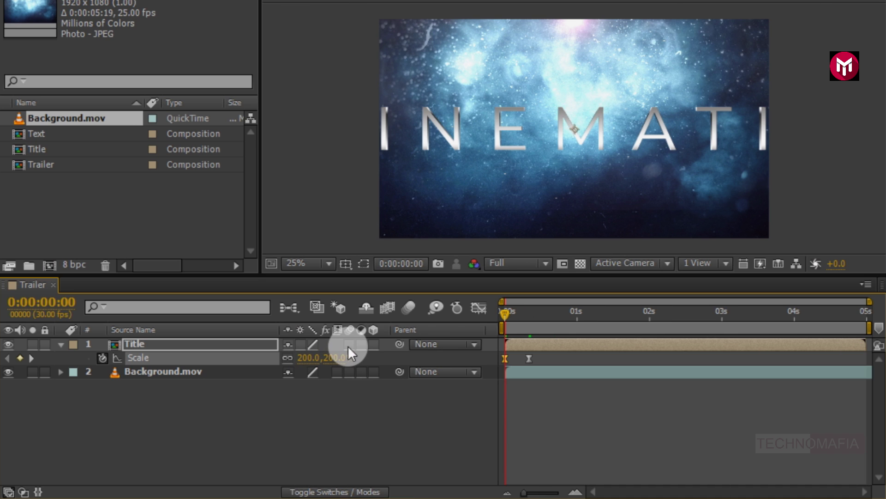
left_click(349, 345)
left_click(409, 307)
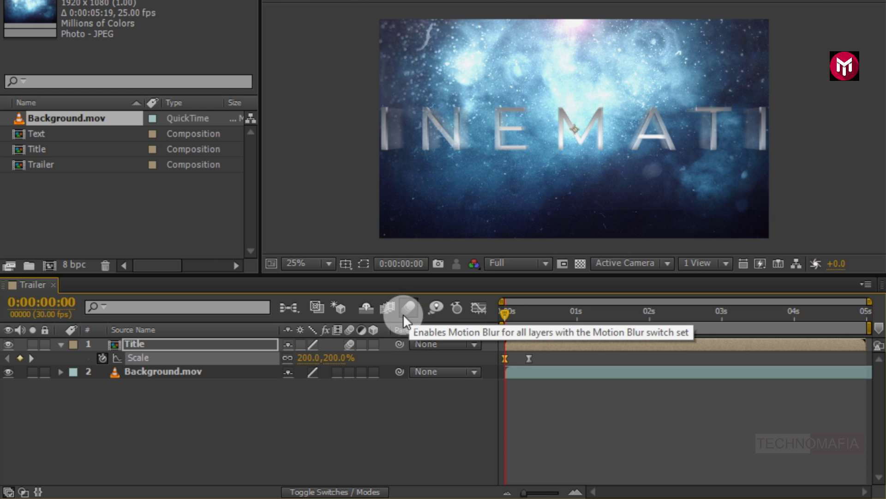
Add a Null Object and set it as the Title layer's parent
right_click(211, 411)
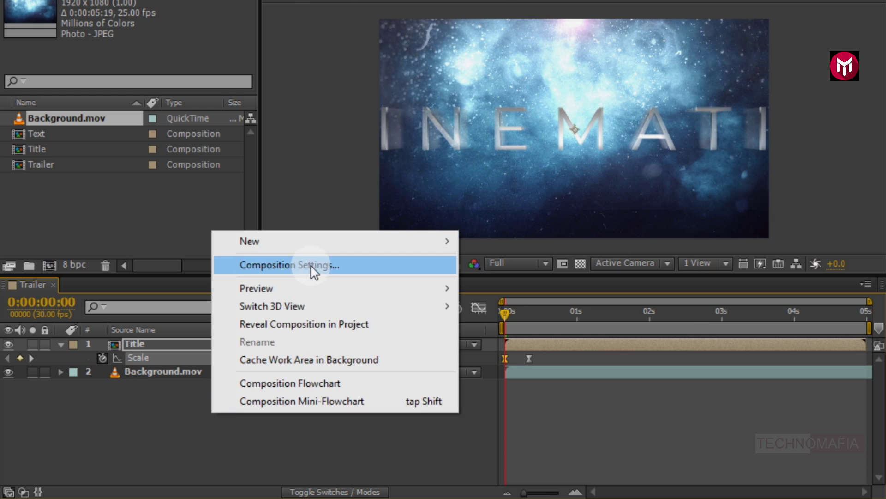
mouse_move(316, 242)
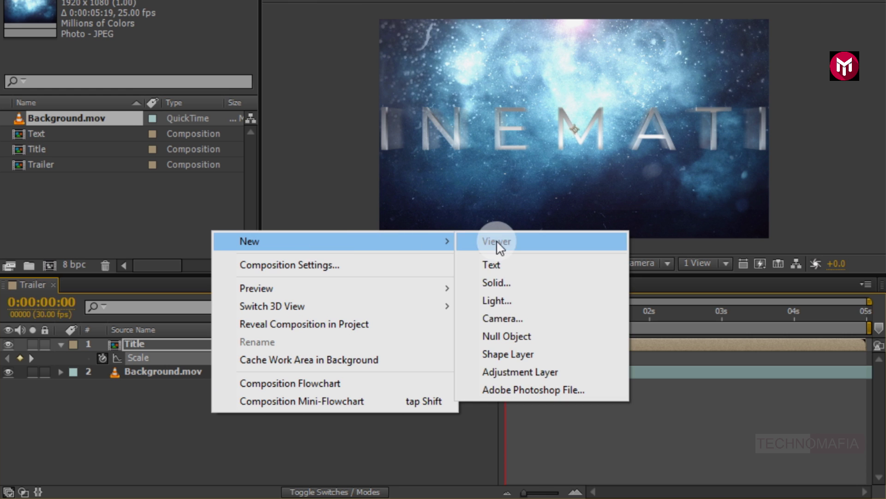
left_click(502, 333)
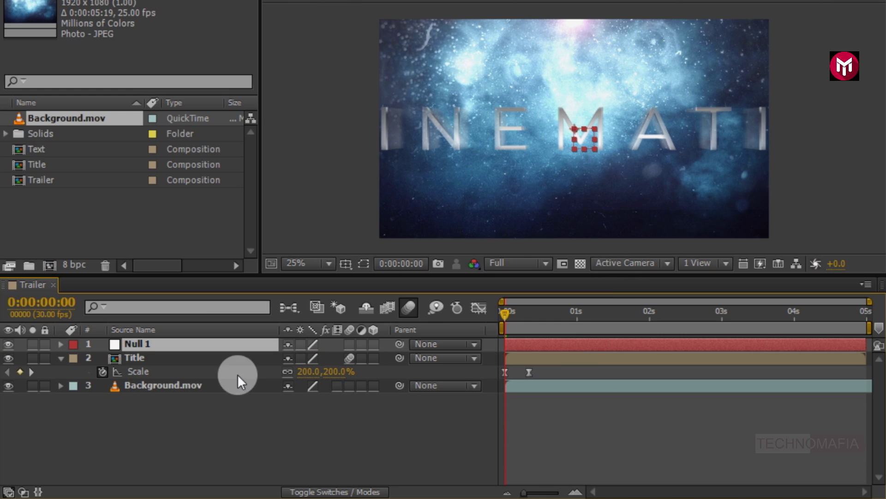
left_click(60, 360)
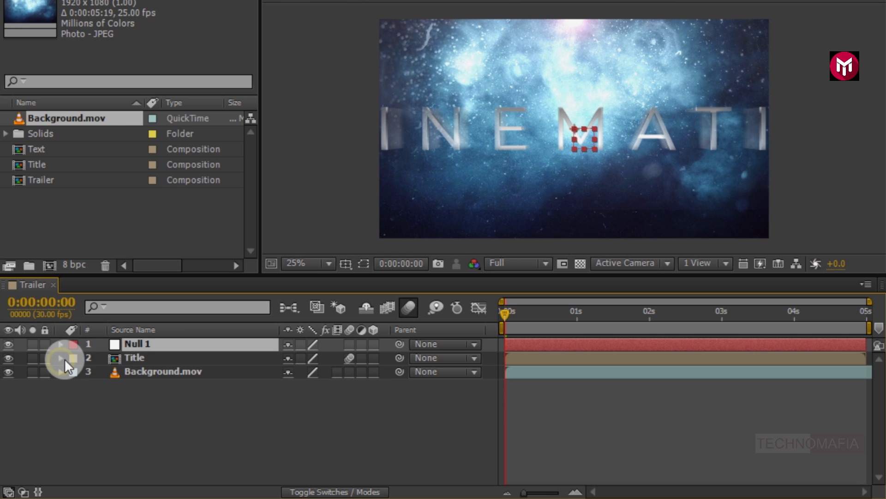
left_click(129, 358)
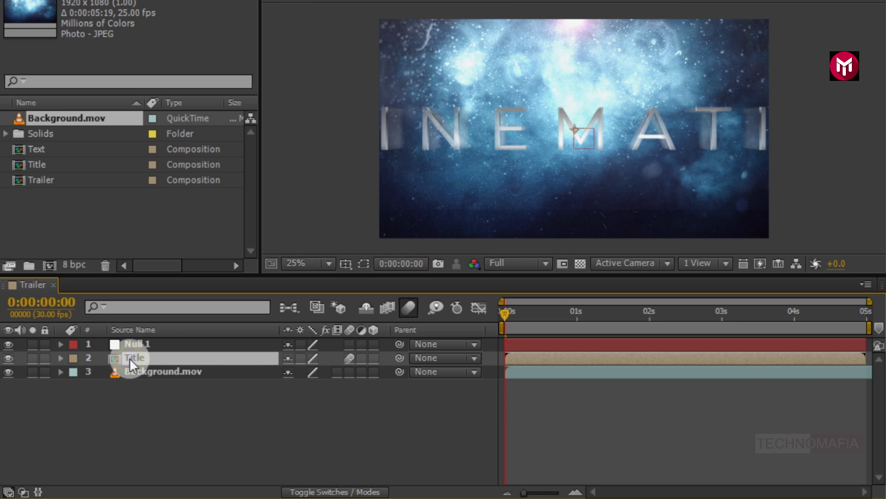
left_click(420, 359)
left_click(434, 396)
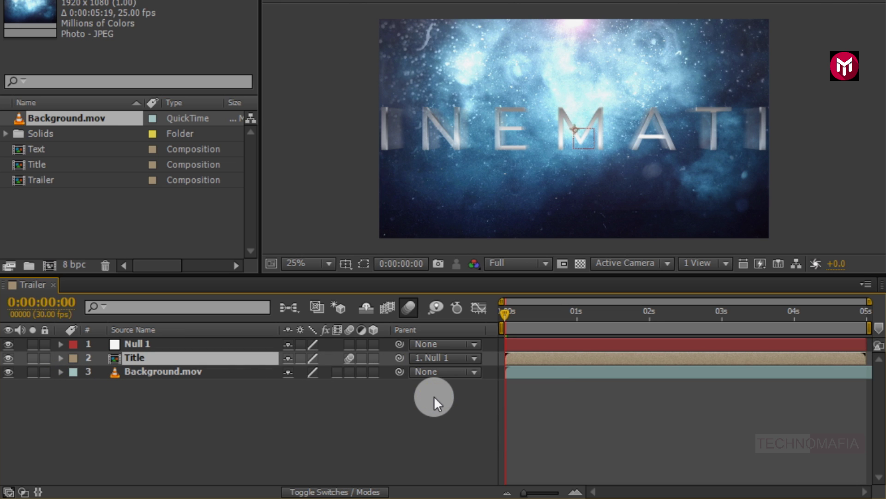
Keyframe Null 1's Scale from 100% at 0 s to 90% at the last frame
left_click(155, 350)
key("s")
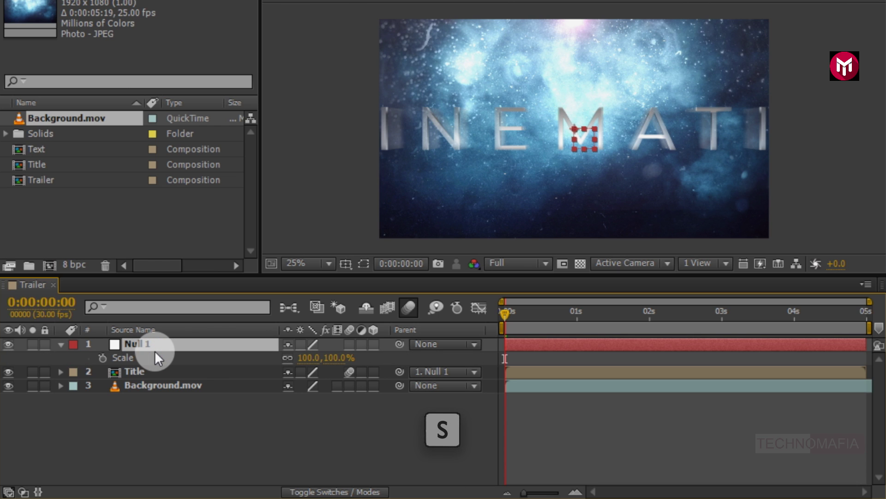
left_click(104, 358)
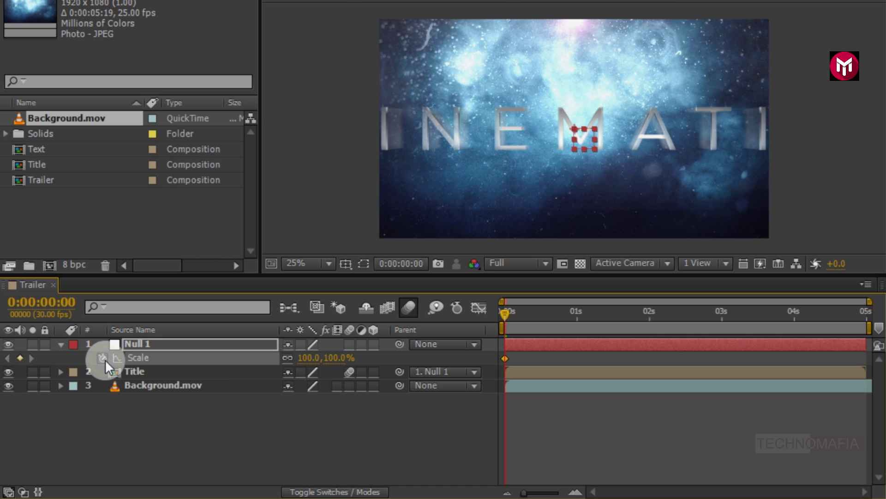
left_click(869, 317)
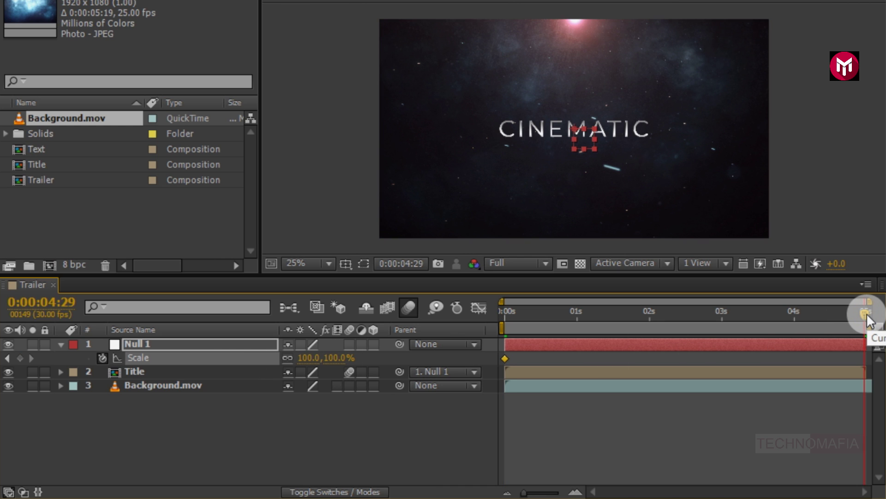
left_click(309, 358)
type("90")
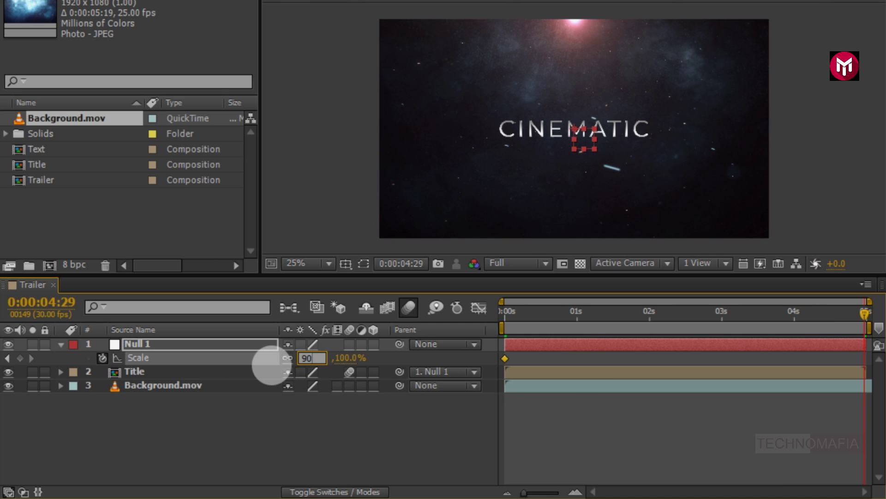
key("Return")
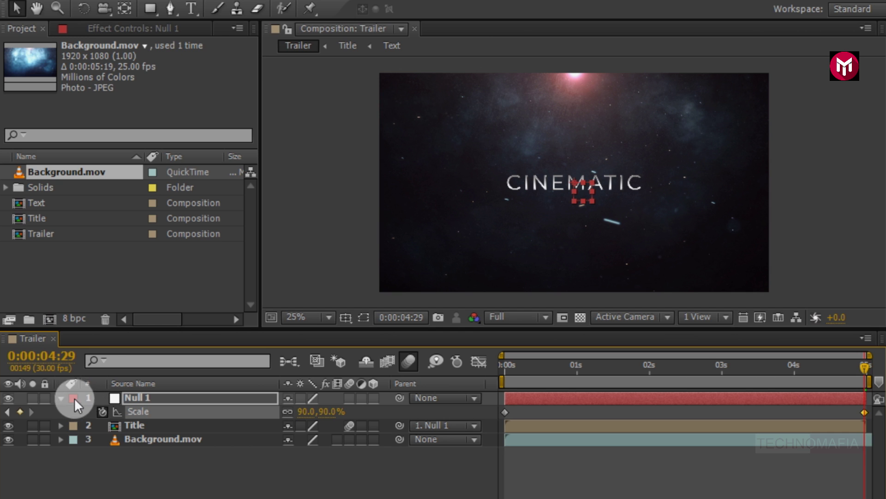
left_click(61, 397)
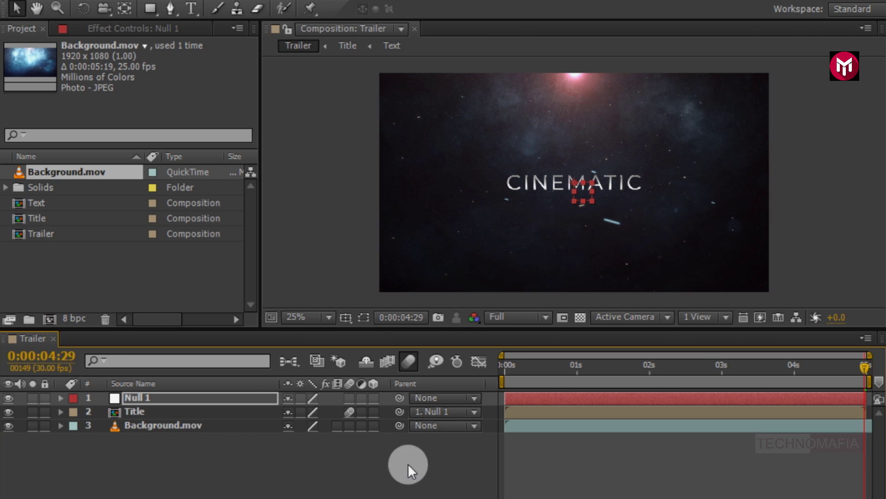
left_click(502, 365)
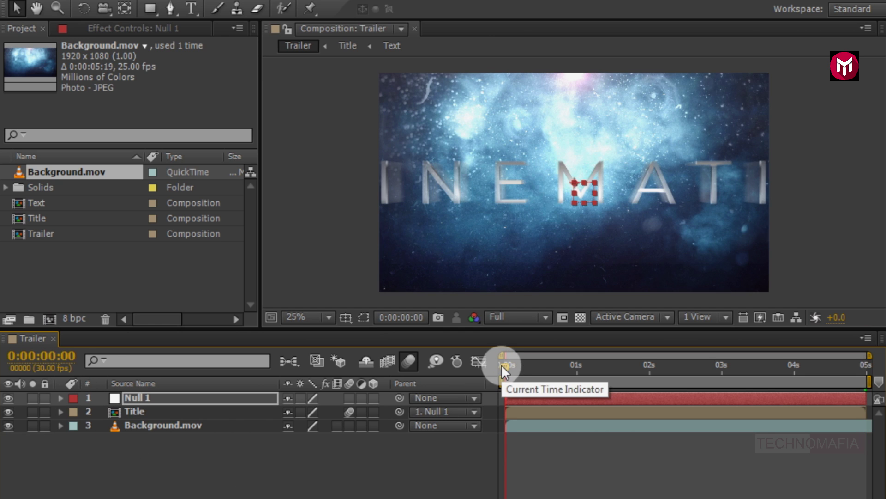
Add a new adjustment layer with Fast Blur set to Blurriness 0.5
right_click(134, 472)
mouse_move(208, 311)
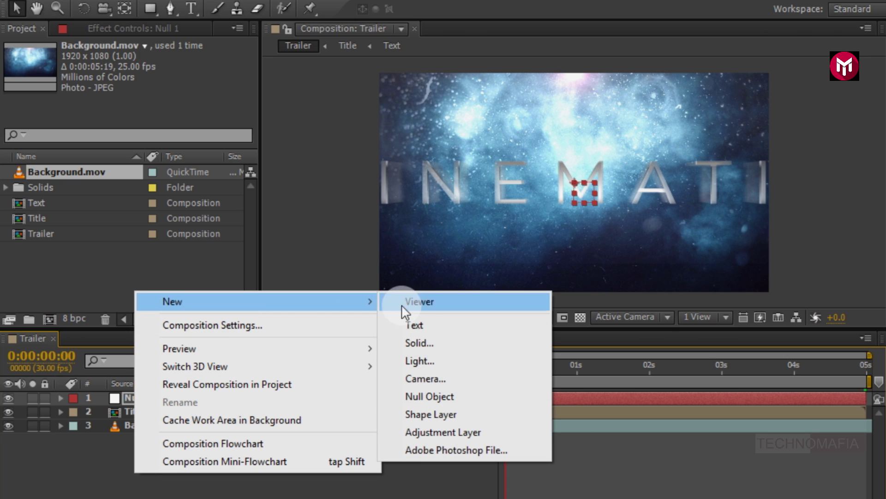
left_click(437, 432)
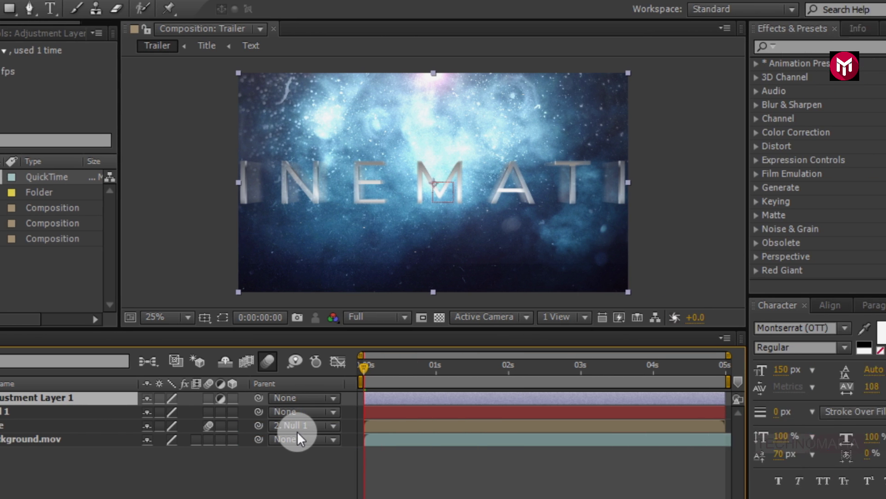
left_click(785, 48)
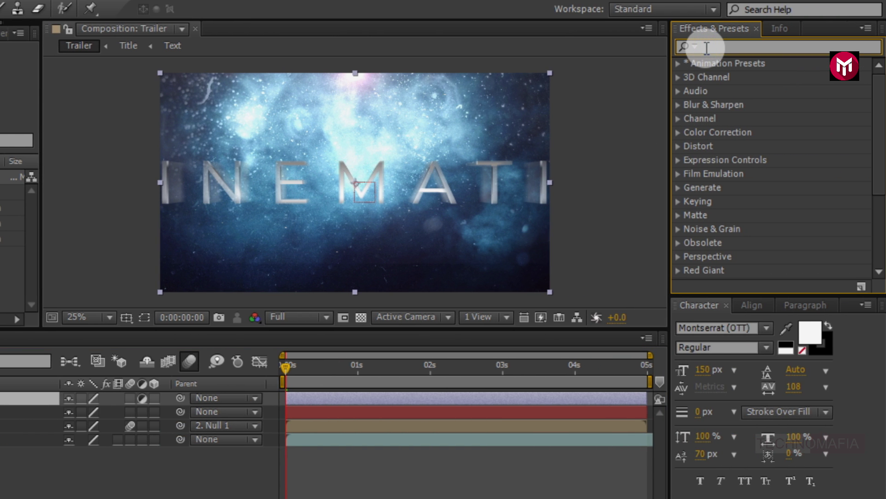
type("fast")
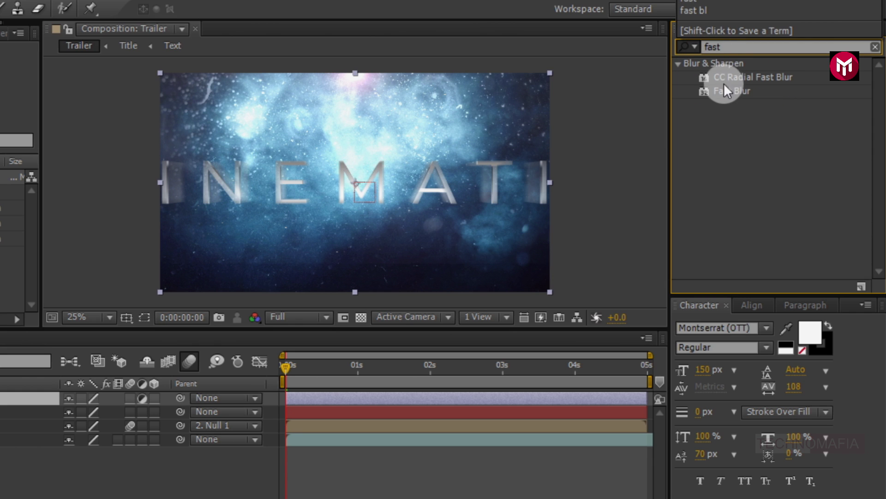
double_click(725, 91)
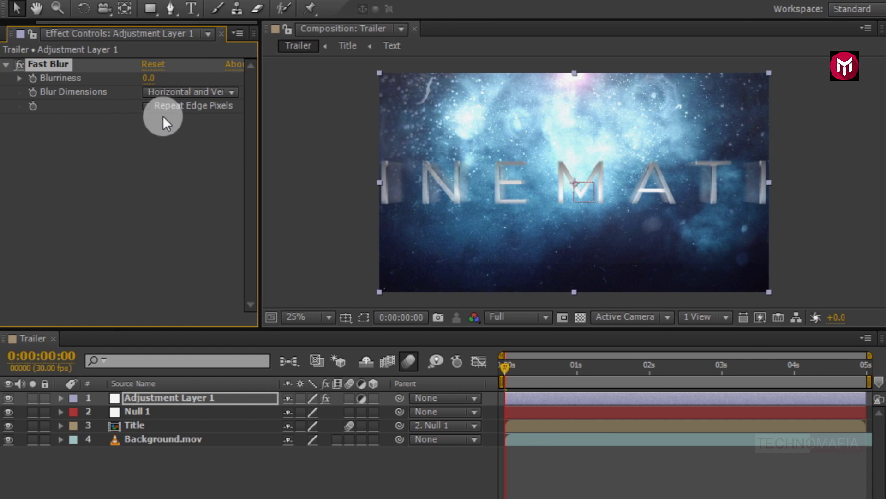
left_click(0, 79)
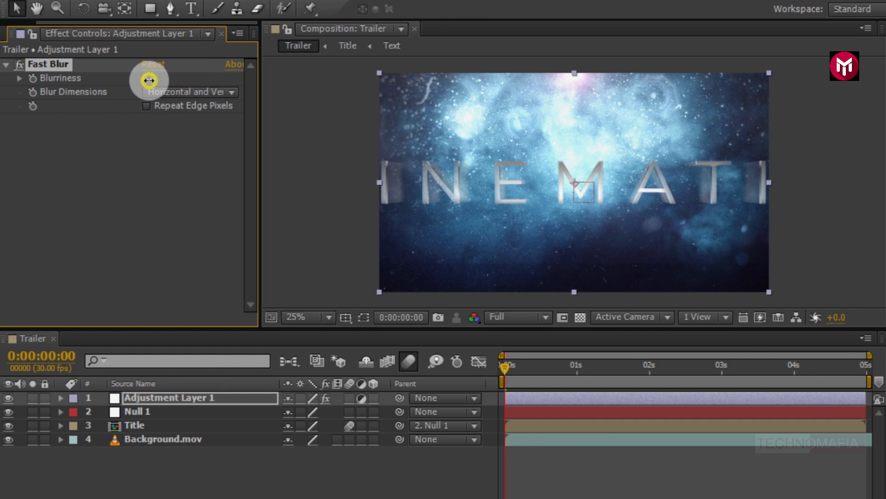
type("0.")
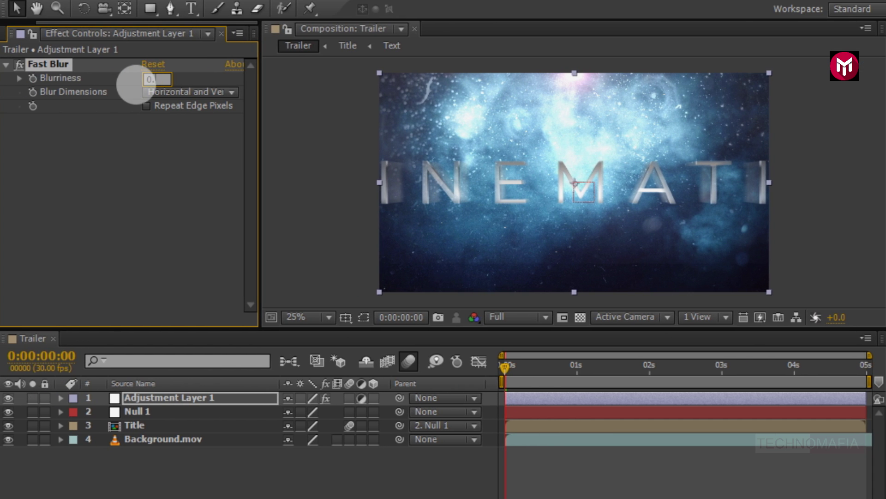
type("5")
key("Return")
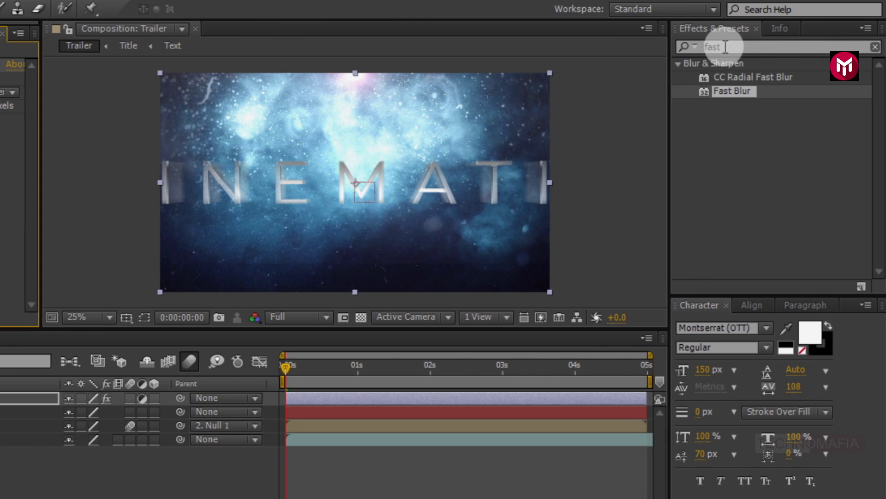
Apply Unsharp Mask to the adjustment layer with Amount 500 and Radius 0.5
left_click(729, 46)
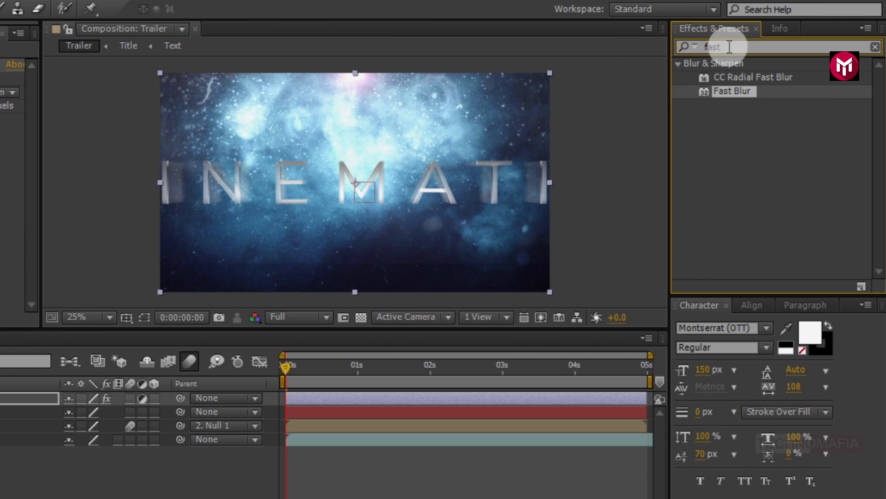
left_click(729, 46)
type("unsh")
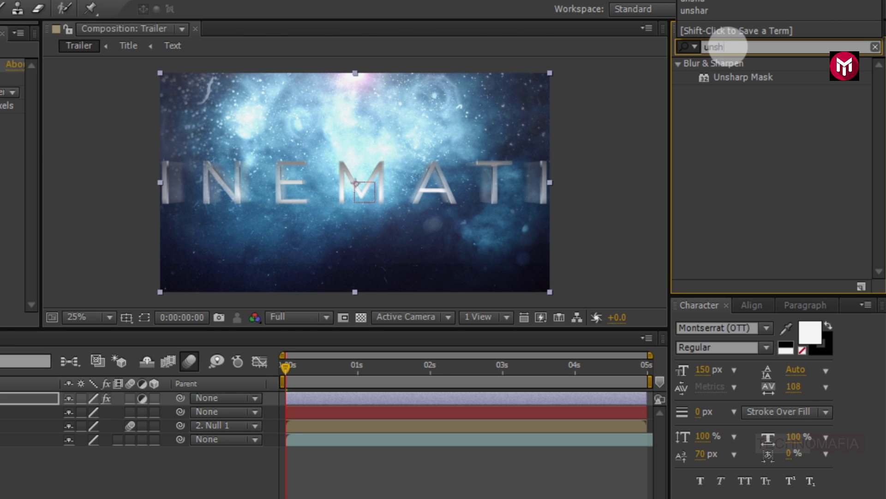
left_click(733, 80)
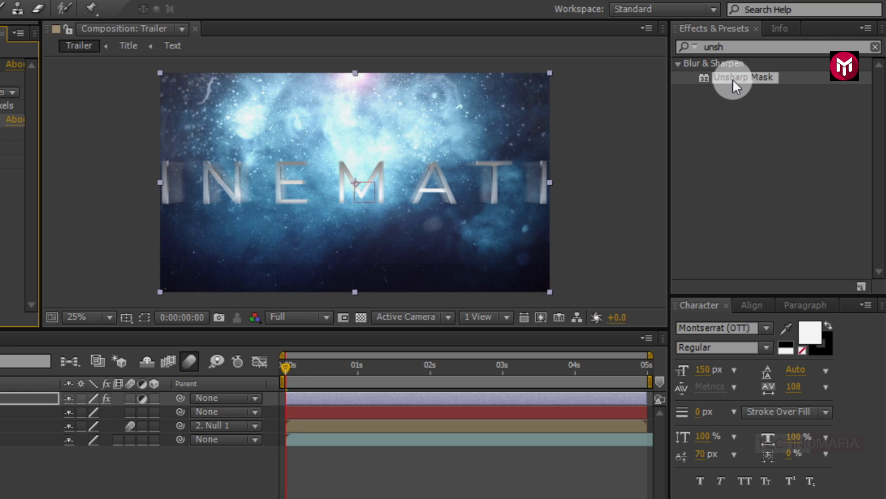
double_click(732, 79)
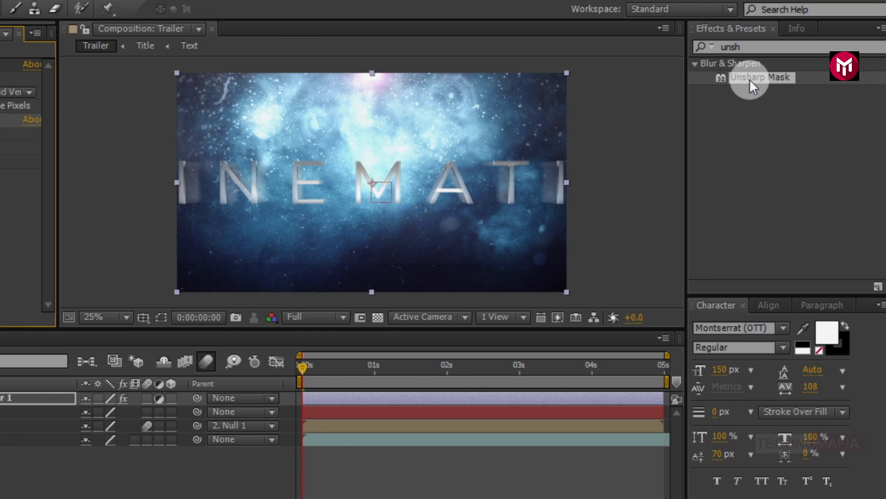
left_click(146, 133)
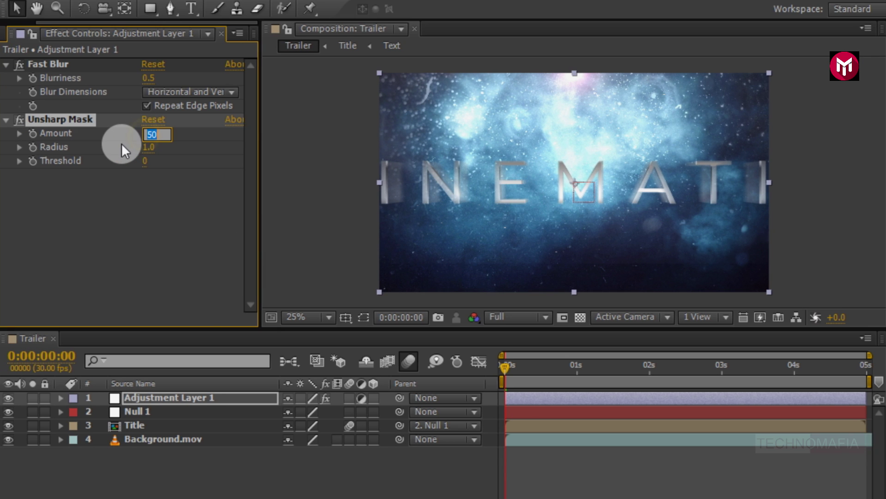
type("500")
key("Return")
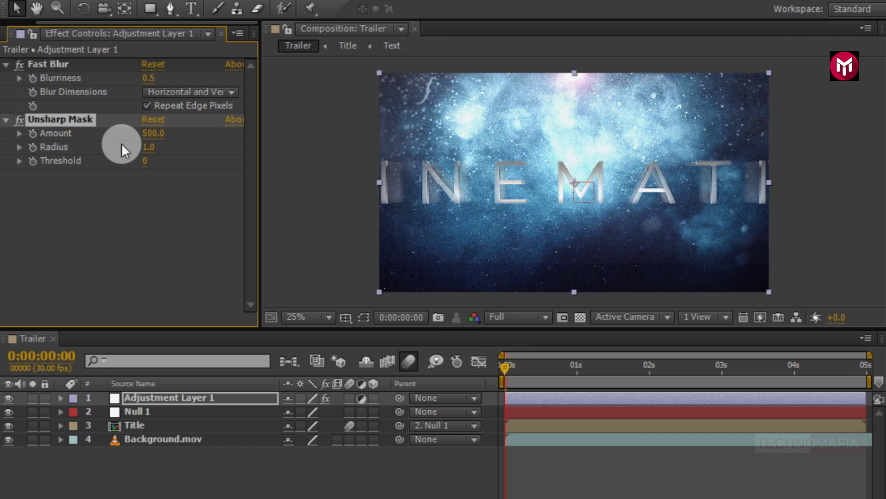
left_click(147, 148)
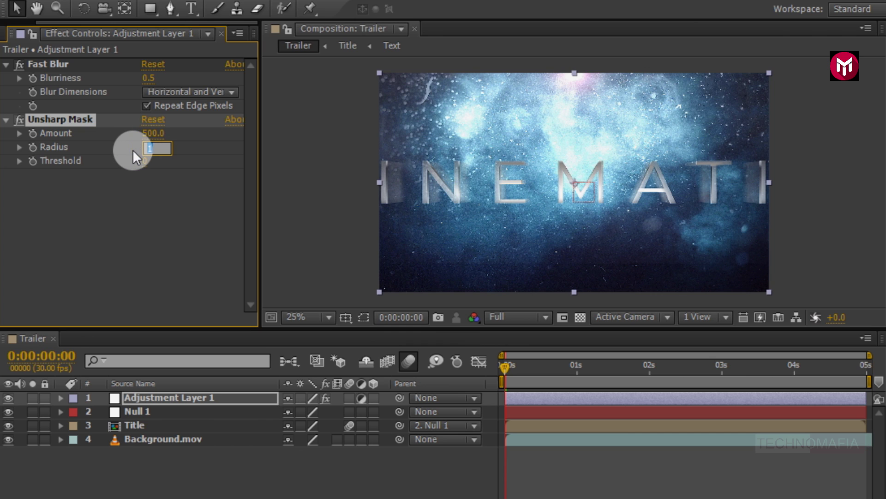
type("0.5")
key("Return")
Create a black comp-sized solid layer named 'Frame'
right_click(126, 464)
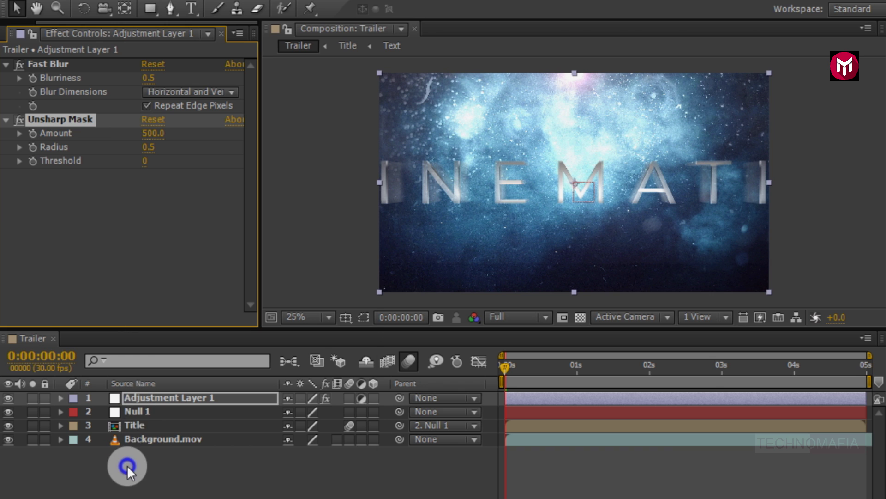
left_click(179, 300)
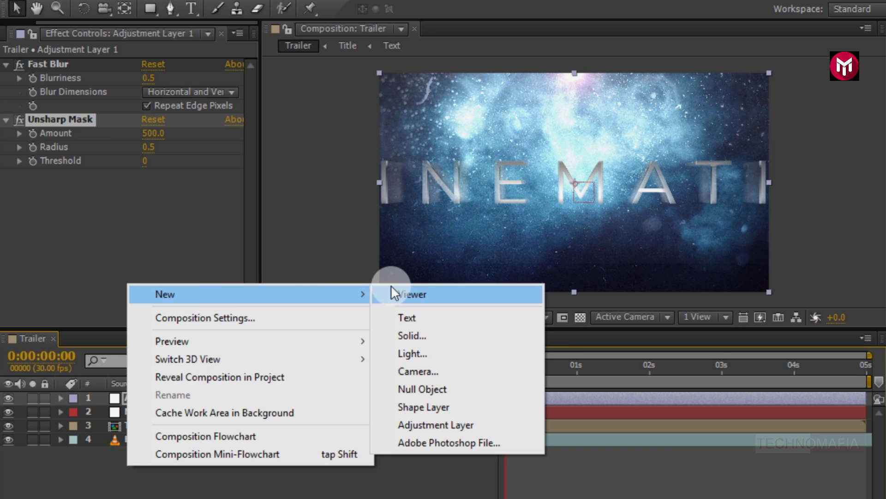
left_click(401, 332)
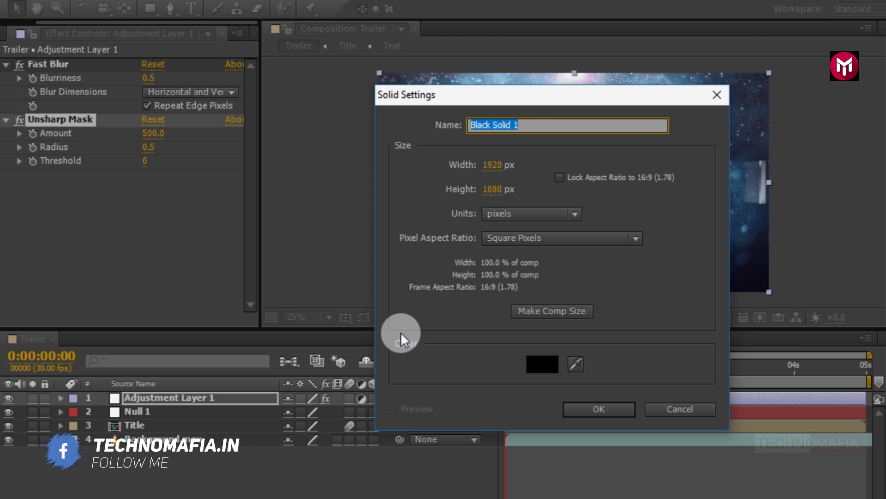
type("Frame")
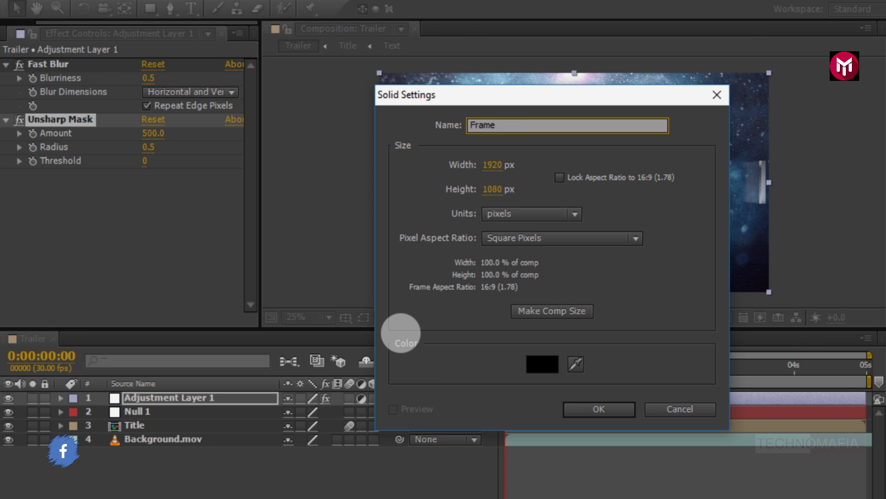
left_click(593, 409)
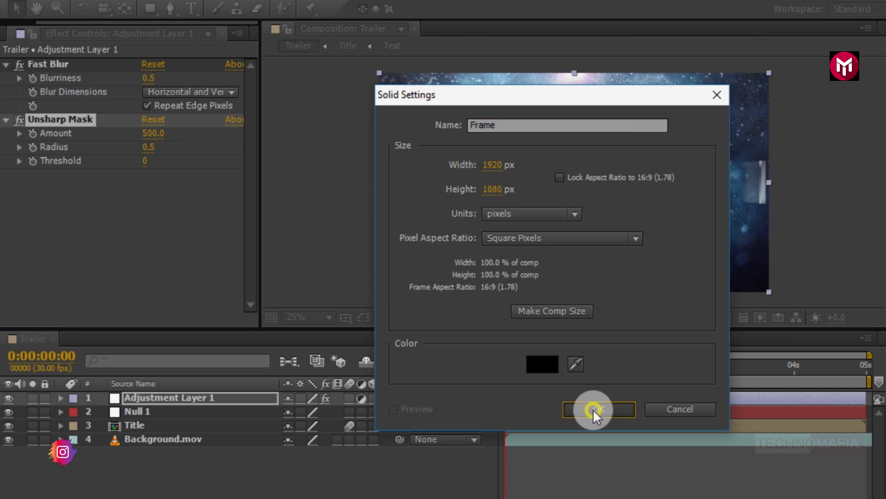
Draw a wide rectangle mask on Frame and set its mode to Subtract, using the safe guides
left_click(150, 9)
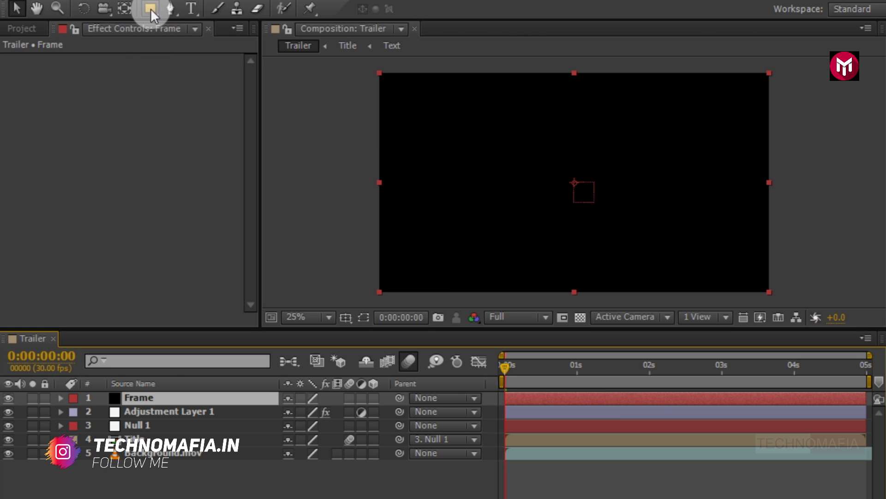
left_click(344, 318)
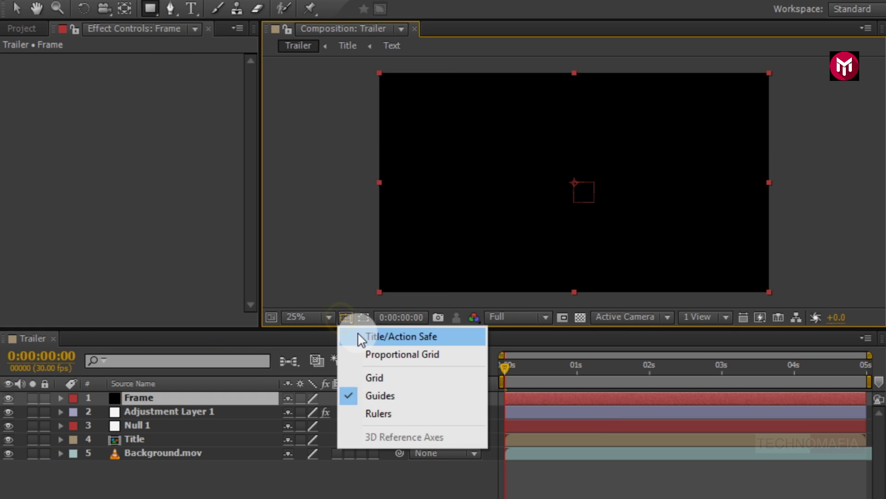
left_click(360, 337)
left_click_drag(355, 95, 781, 271)
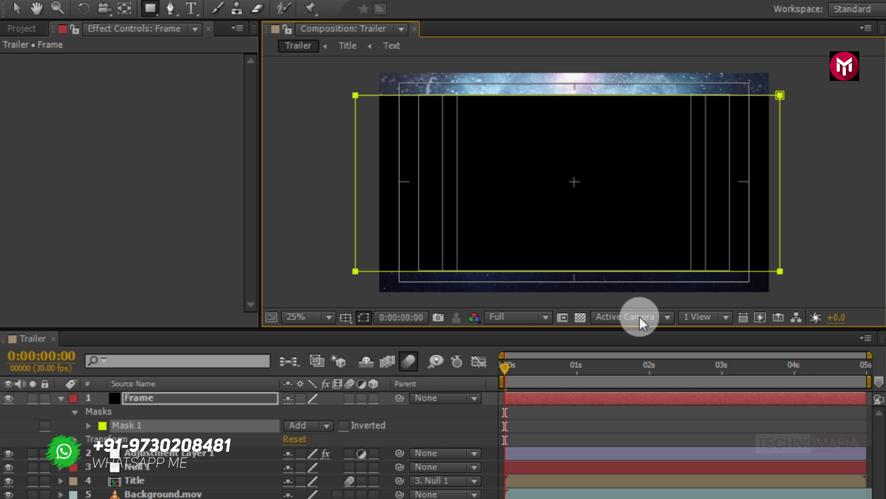
left_click(295, 426)
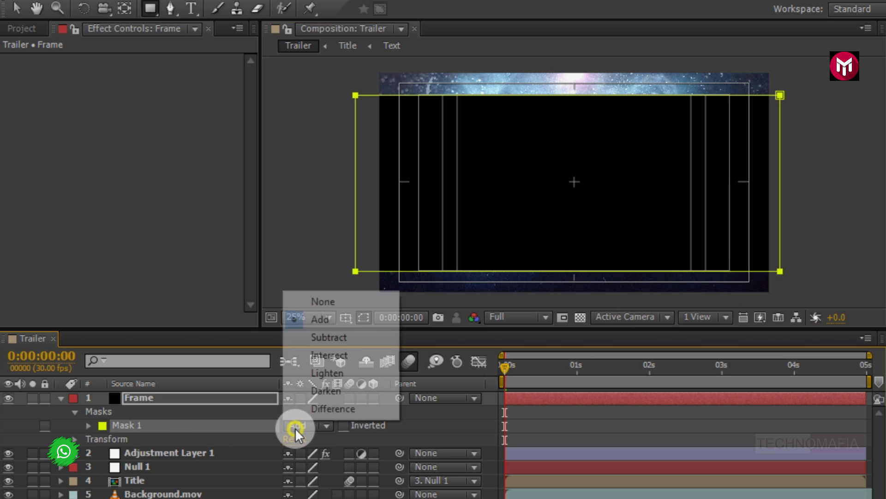
left_click(303, 337)
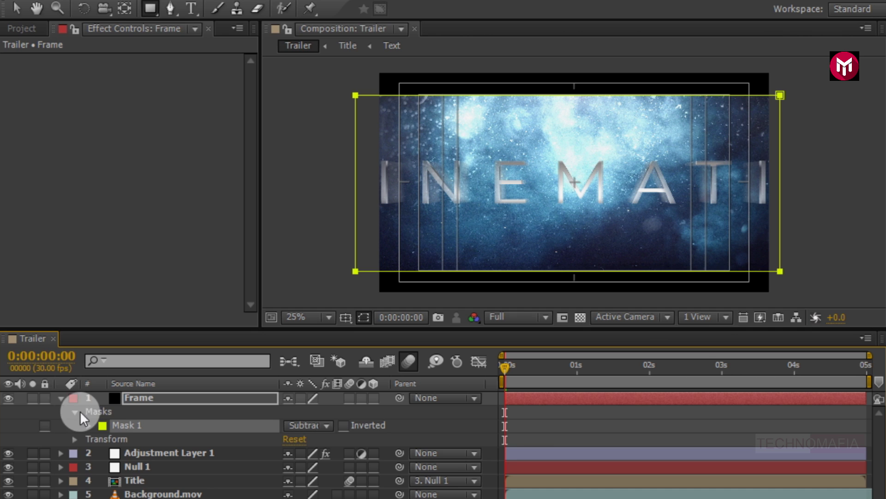
left_click(60, 398)
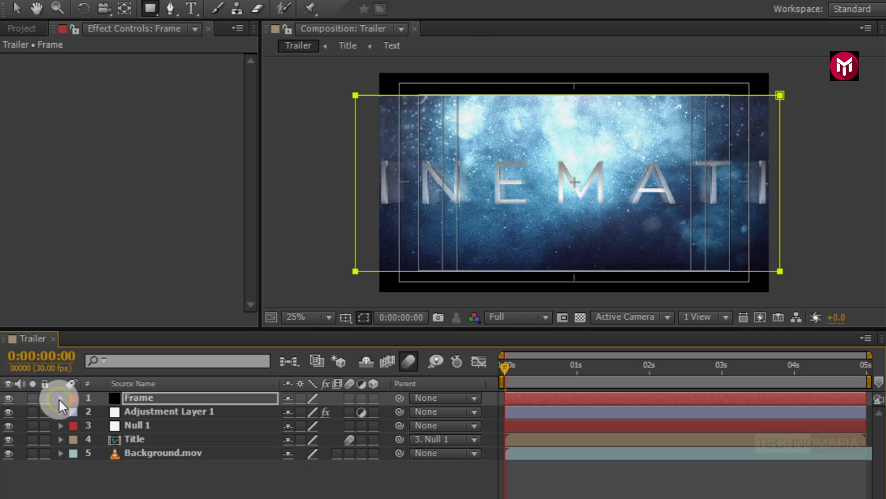
left_click(334, 320)
left_click(349, 333)
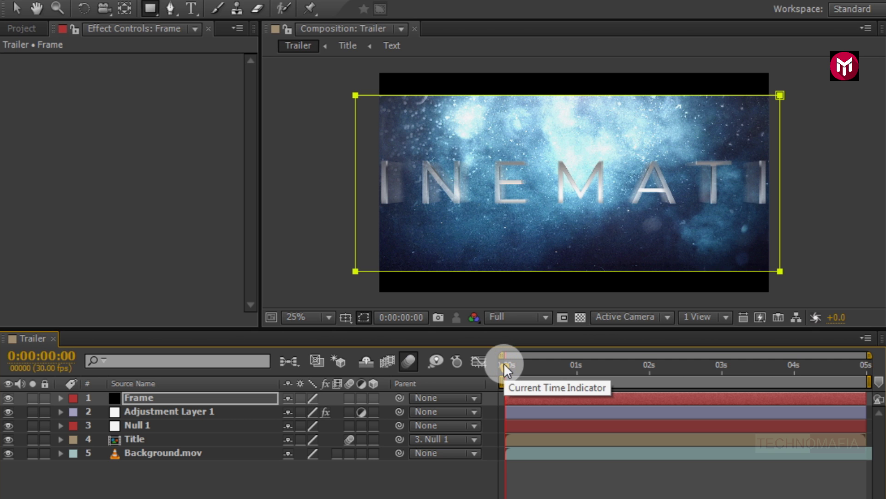
Play back a preview of the Trailer composition with the Spacebar
key("space")
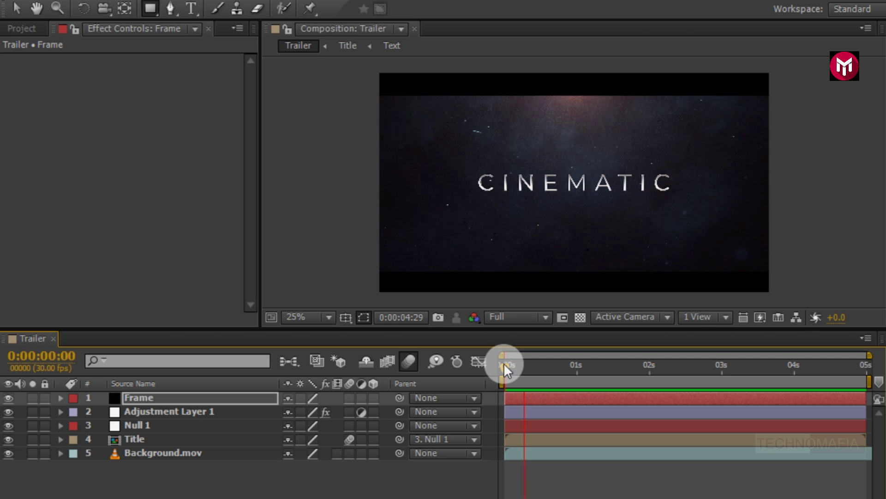